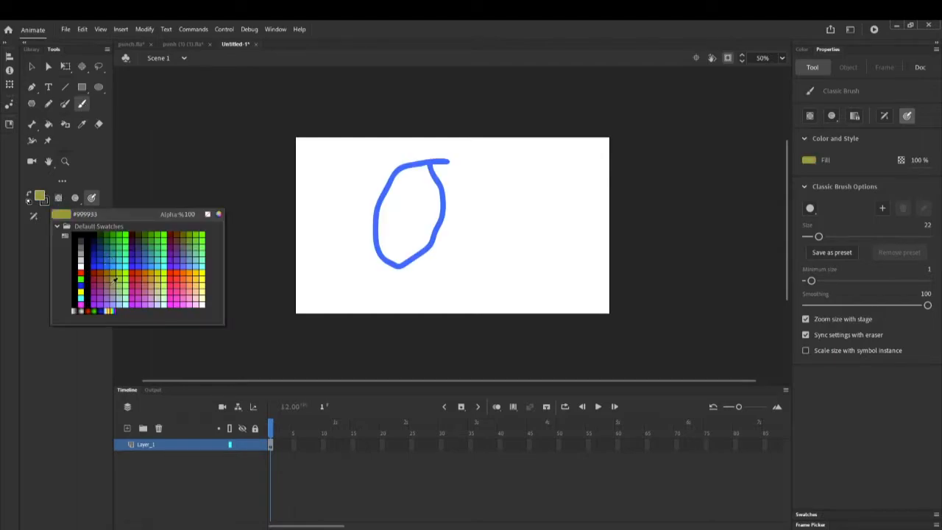
Set the Classic Brush fill to red in Paint Normal mode
{"action": "left_click", "coordinate": [98, 277]}
{"action": "left_click", "coordinate": [76, 200]}
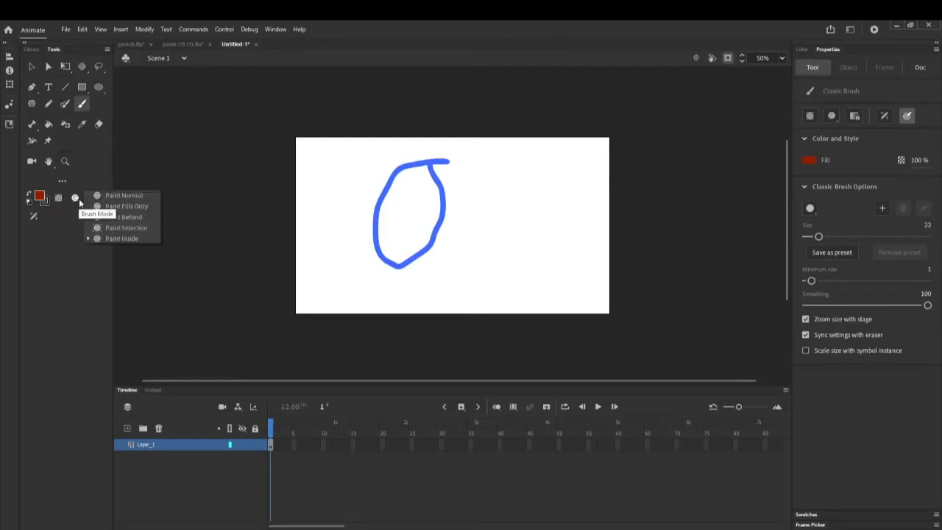
{"action": "left_click", "coordinate": [119, 196]}
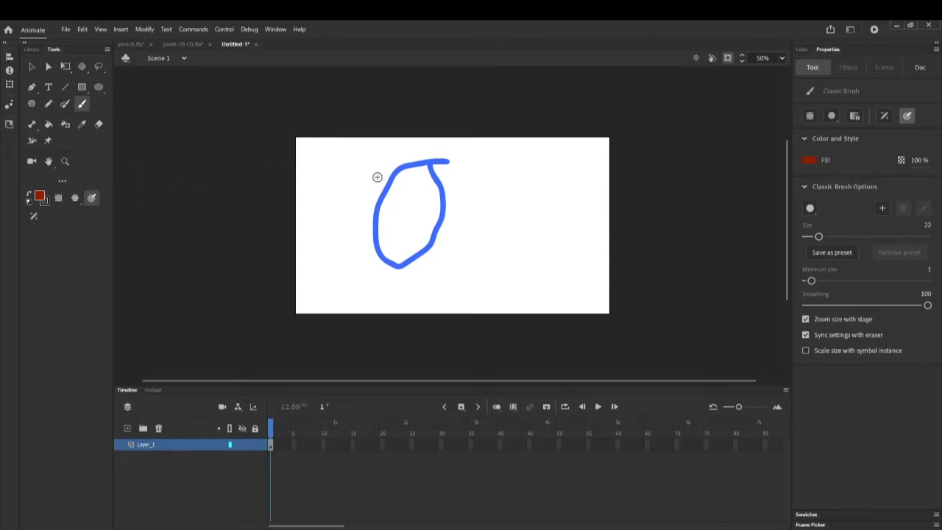
Undo the blue oval stroke to leave a blank white stage
{"action": "left_click", "coordinate": [82, 29]}
{"action": "left_click", "coordinate": [119, 41]}
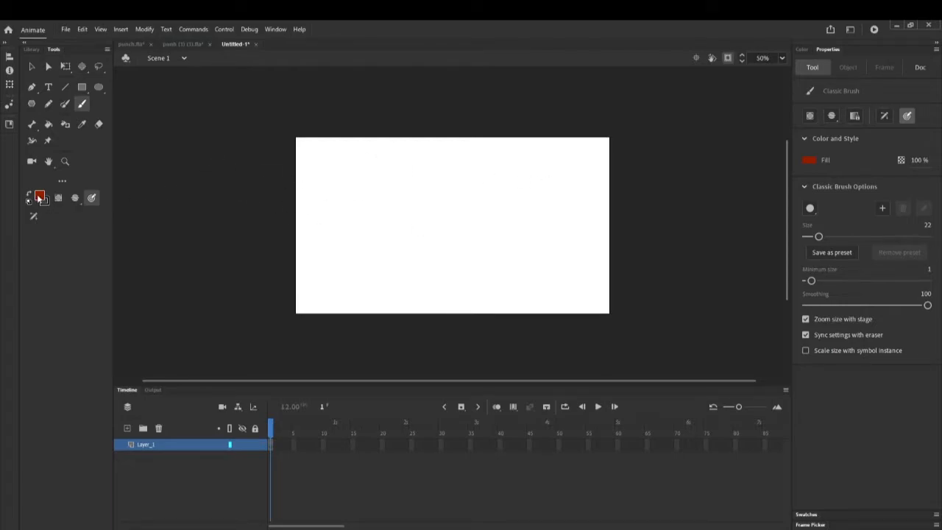
{"action": "left_click", "coordinate": [76, 203]}
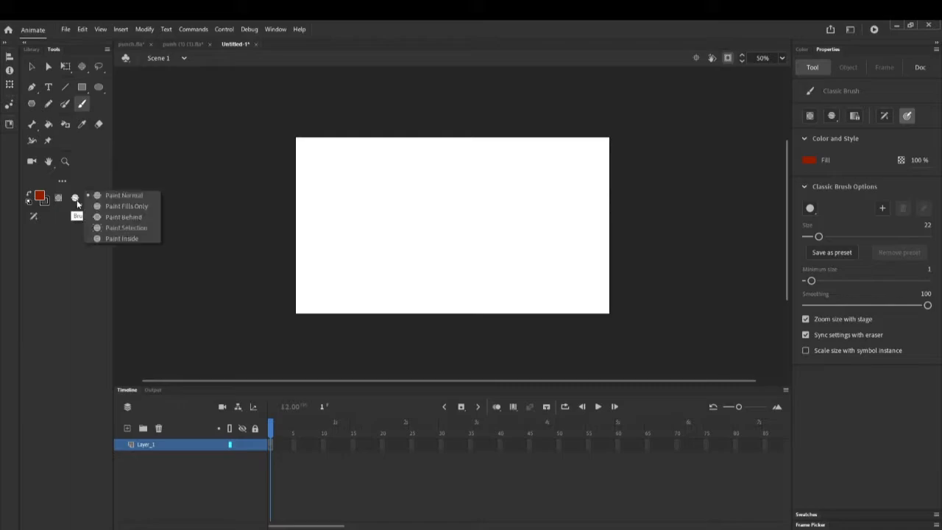
Draw a red oval outline near the stage centre and set the brush to Paint Fills Only
{"action": "left_click", "coordinate": [104, 195]}
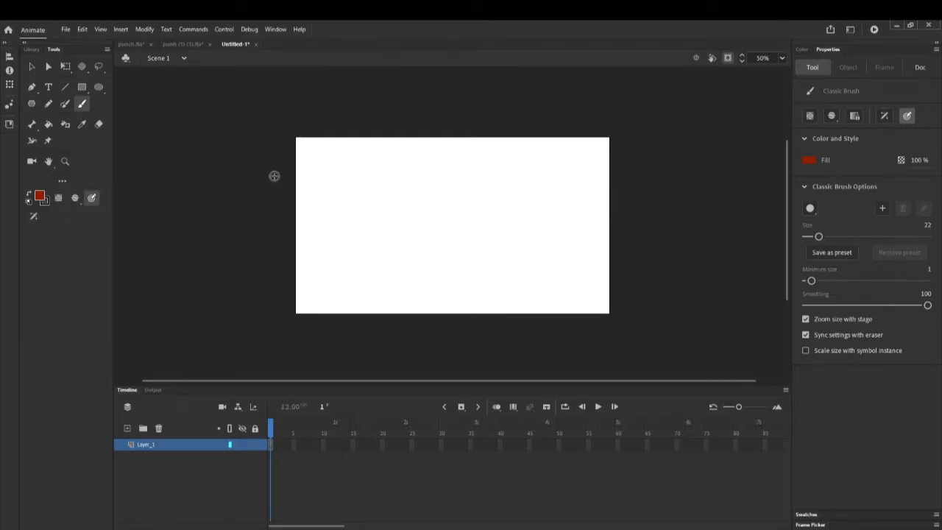
{"action": "mouse_move", "coordinate": [466, 170]}
{"action": "left_mouse_down"}
{"action": "mouse_move", "coordinate": [417, 186]}
{"action": "mouse_move", "coordinate": [393, 242]}
{"action": "mouse_move", "coordinate": [435, 290]}
{"action": "mouse_move", "coordinate": [494, 232]}
{"action": "mouse_move", "coordinate": [492, 177]}
{"action": "mouse_move", "coordinate": [464, 166]}
{"action": "left_mouse_up"}
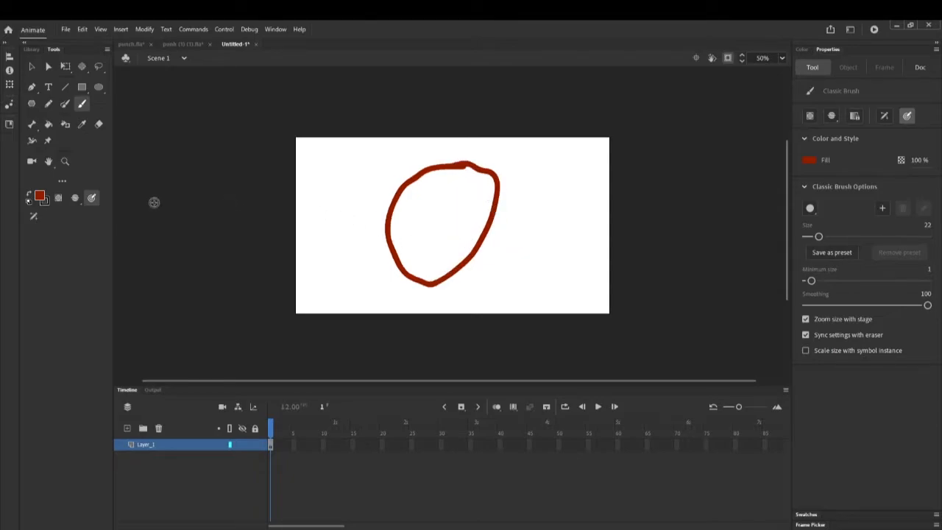
{"action": "left_click", "coordinate": [75, 198]}
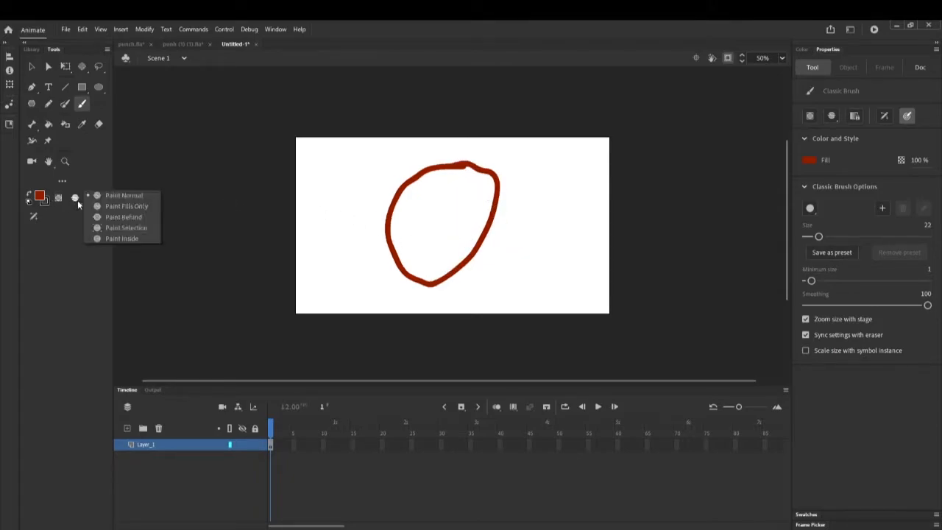
{"action": "left_click", "coordinate": [120, 208]}
Paint the top of the red oval bright green
{"action": "left_click", "coordinate": [40, 198]}
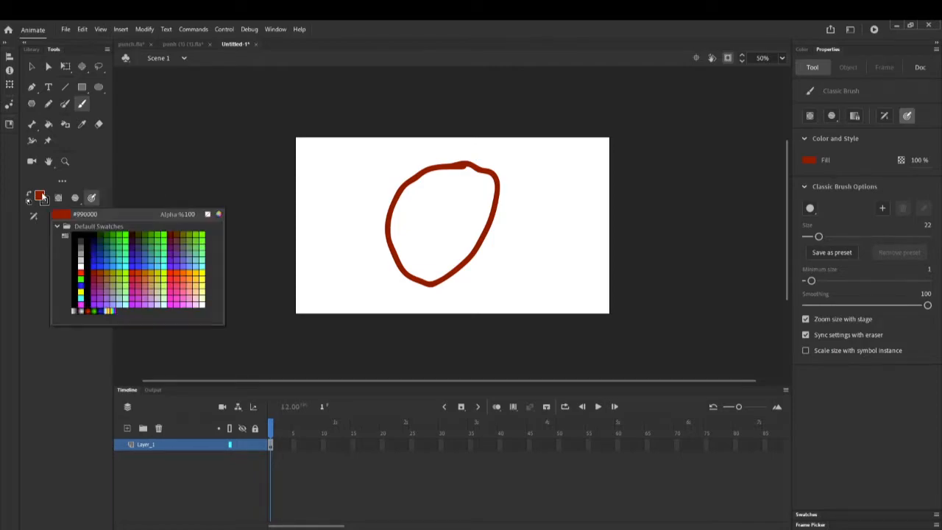
{"action": "left_click", "coordinate": [125, 238]}
{"action": "mouse_move", "coordinate": [484, 169]}
{"action": "left_mouse_down"}
{"action": "mouse_move", "coordinate": [440, 173]}
{"action": "mouse_move", "coordinate": [490, 174]}
{"action": "mouse_move", "coordinate": [418, 175]}
{"action": "left_mouse_up"}
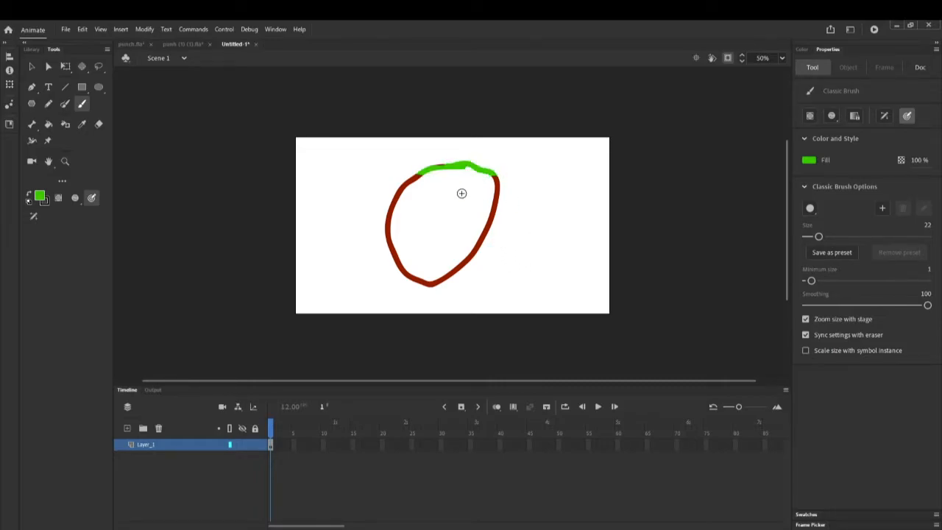
{"action": "left_click", "coordinate": [74, 198]}
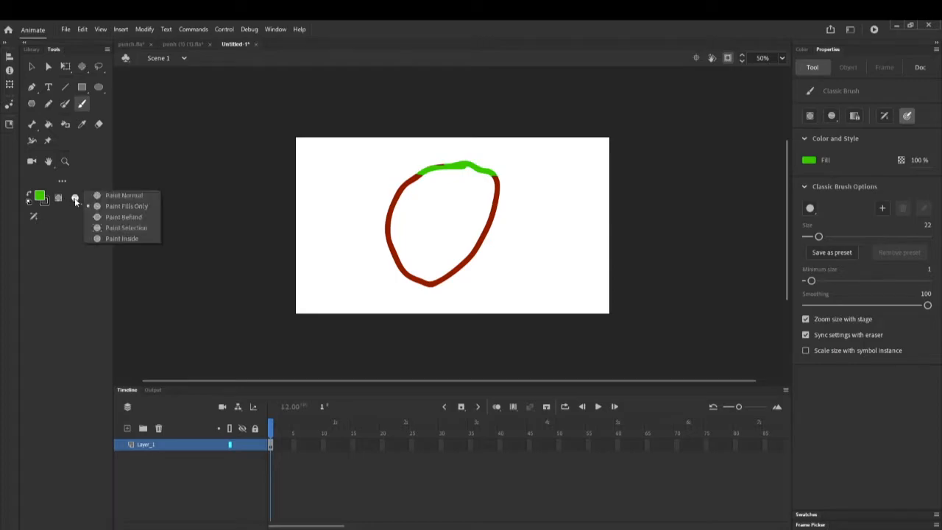
Brush a blue stroke behind the oval's top in Paint Behind mode, then switch to Paint Inside
{"action": "left_click", "coordinate": [134, 220]}
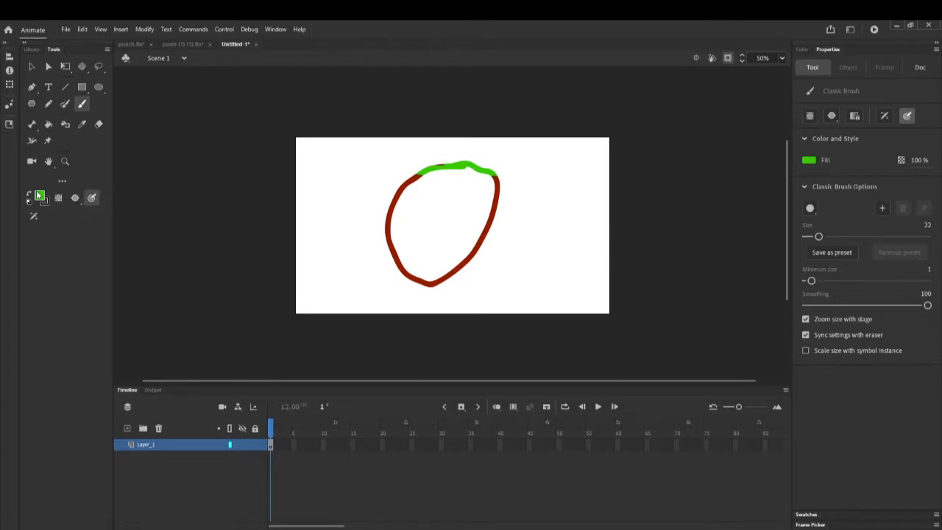
{"action": "left_click", "coordinate": [40, 198]}
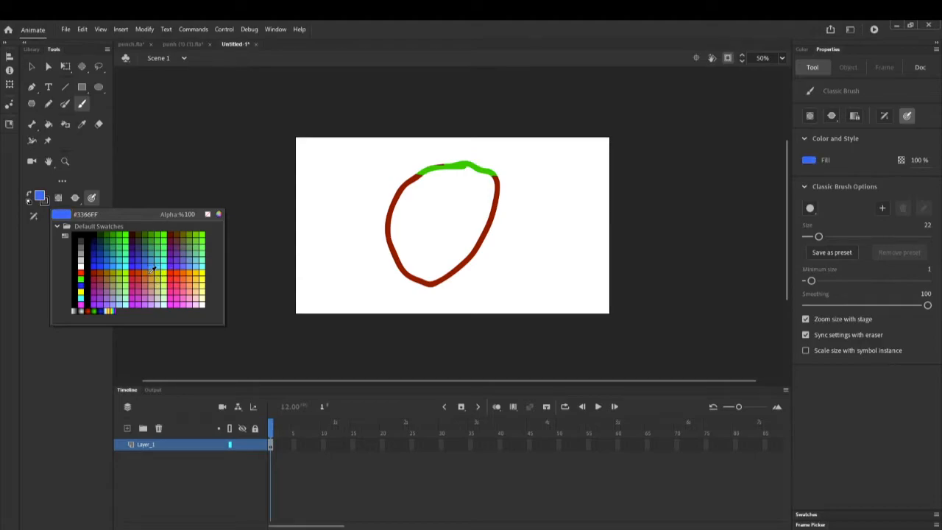
{"action": "left_click", "coordinate": [152, 271]}
{"action": "mouse_move", "coordinate": [375, 186]}
{"action": "left_mouse_down"}
{"action": "mouse_move", "coordinate": [510, 199]}
{"action": "mouse_move", "coordinate": [468, 206]}
{"action": "mouse_move", "coordinate": [374, 188]}
{"action": "mouse_move", "coordinate": [390, 186]}
{"action": "left_mouse_up"}
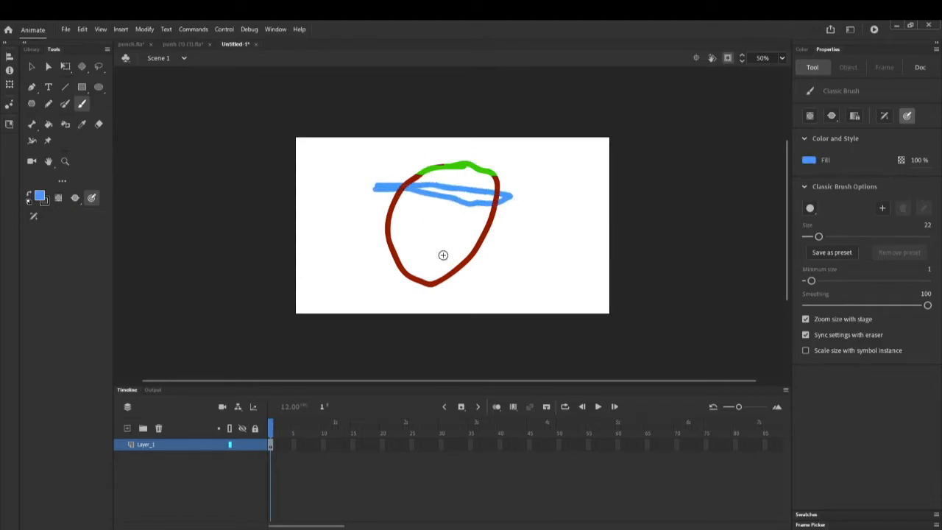
{"action": "left_click", "coordinate": [76, 200]}
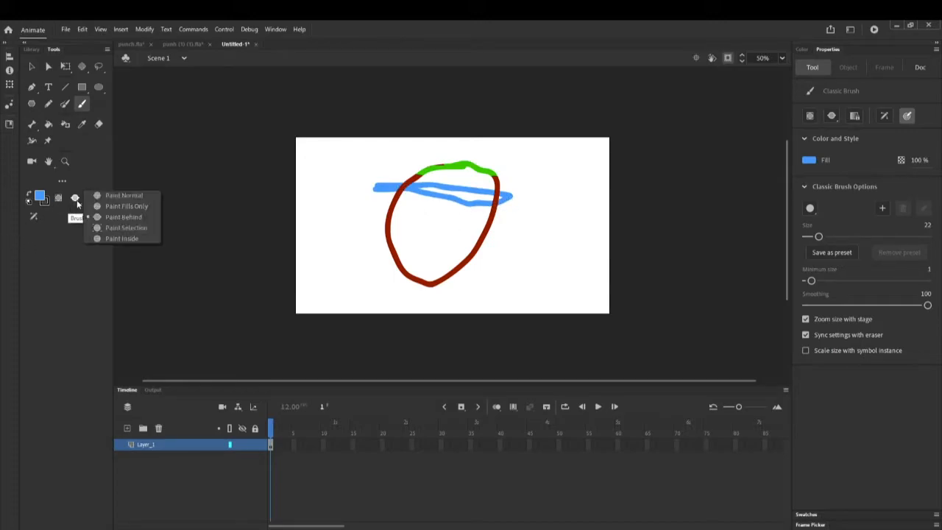
{"action": "left_click", "coordinate": [122, 239]}
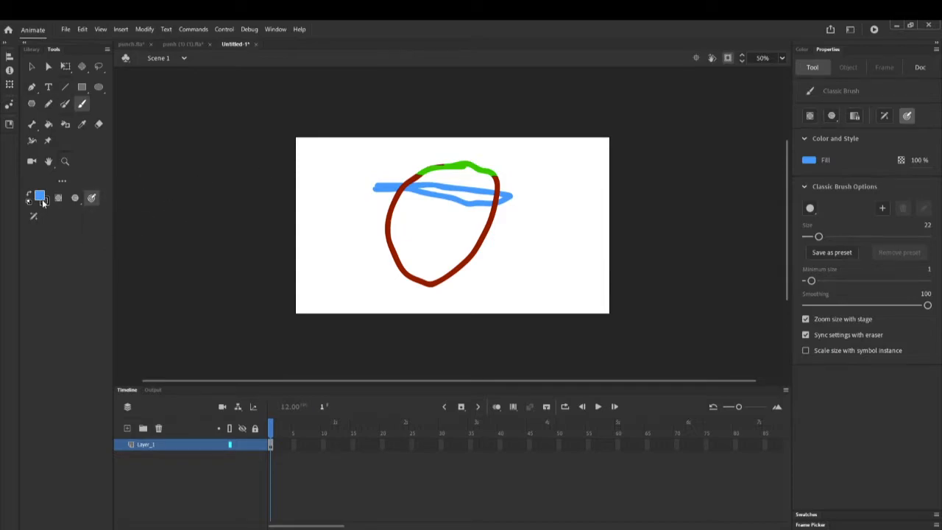
Paint yellow inside the oval's bottom, then undo the yellow and blue practice strokes
{"action": "left_click", "coordinate": [42, 199]}
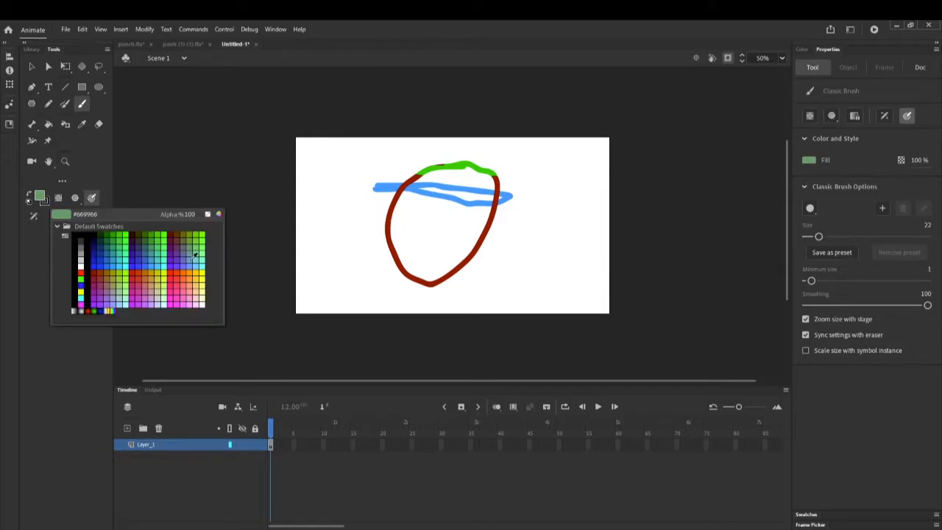
{"action": "left_click", "coordinate": [205, 277]}
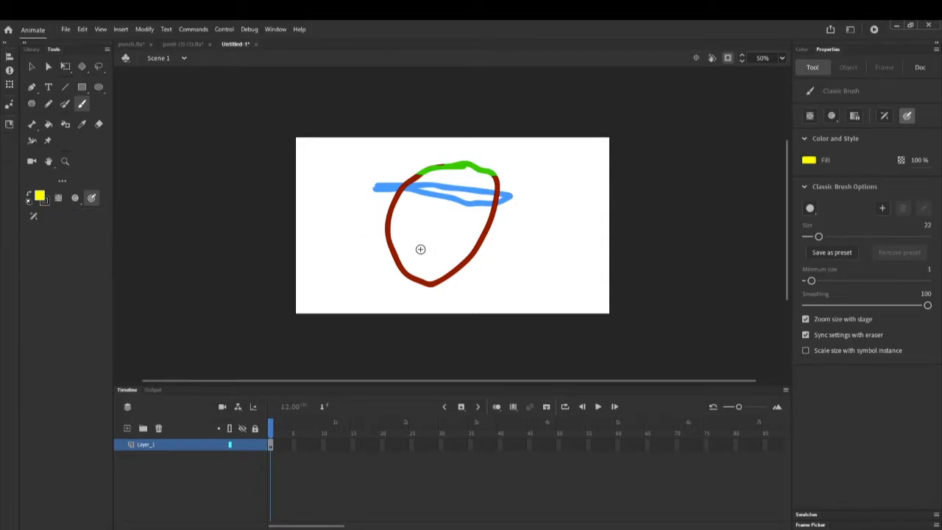
{"action": "mouse_move", "coordinate": [409, 259]}
{"action": "left_mouse_down"}
{"action": "mouse_move", "coordinate": [425, 282]}
{"action": "mouse_move", "coordinate": [417, 276]}
{"action": "mouse_move", "coordinate": [428, 264]}
{"action": "mouse_move", "coordinate": [420, 279]}
{"action": "mouse_move", "coordinate": [449, 273]}
{"action": "left_mouse_up"}
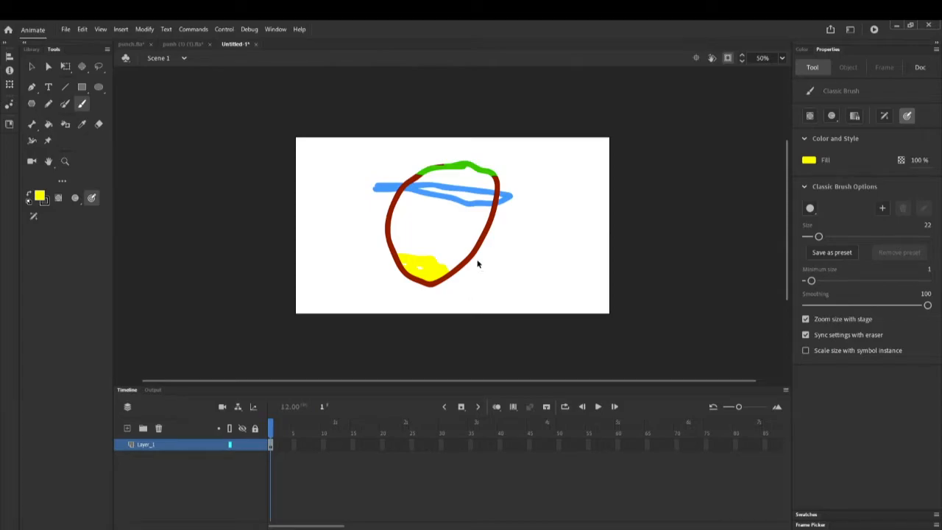
{"action": "key", "text": "ctrl+z"}
{"action": "key", "text": "ctrl+z"}
{"action": "key", "text": "ctrl+z"}
{"action": "key", "text": "ctrl+z"}
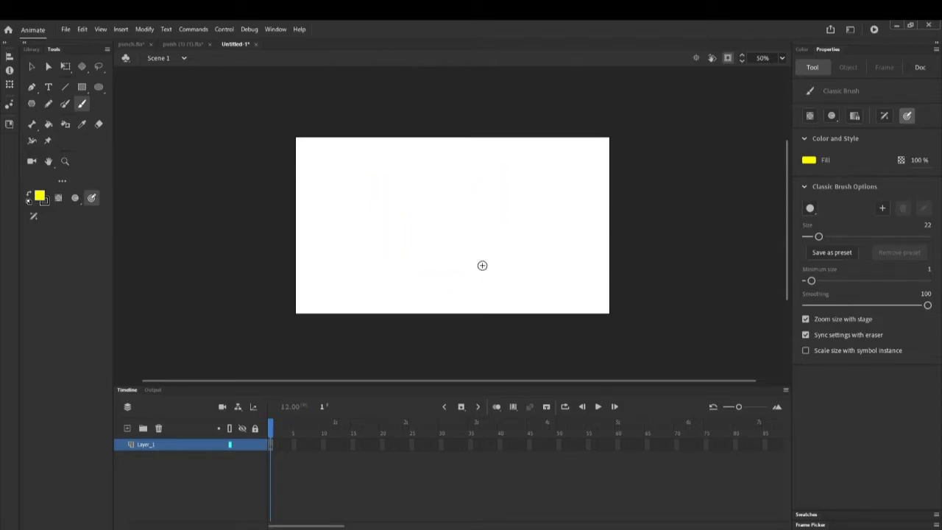
Start an embedded video import and select kkkk.mp4 as the source file
{"action": "left_click", "coordinate": [66, 29]}
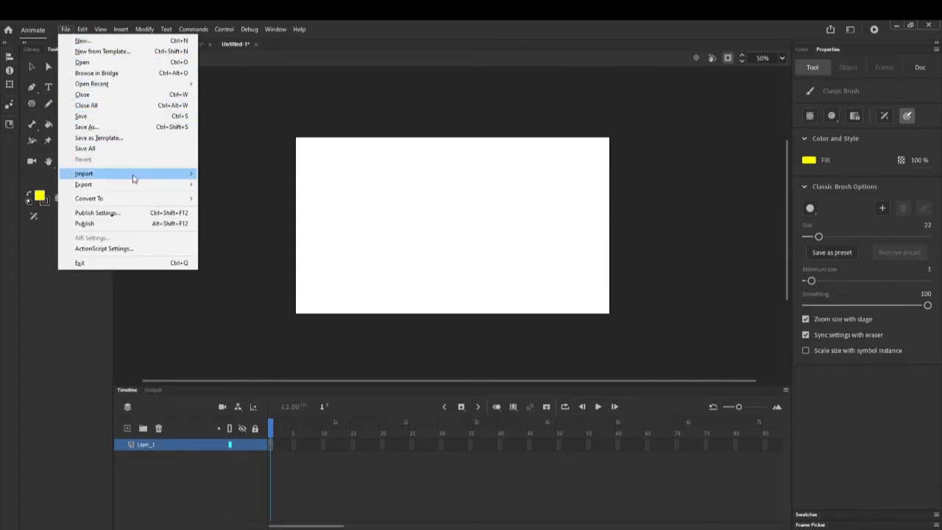
{"action": "mouse_move", "coordinate": [155, 174]}
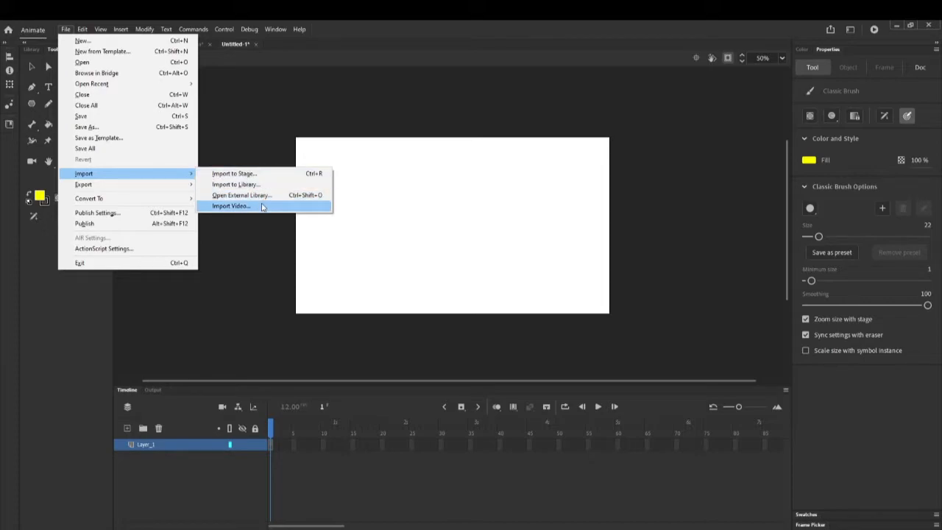
{"action": "left_click", "coordinate": [263, 207]}
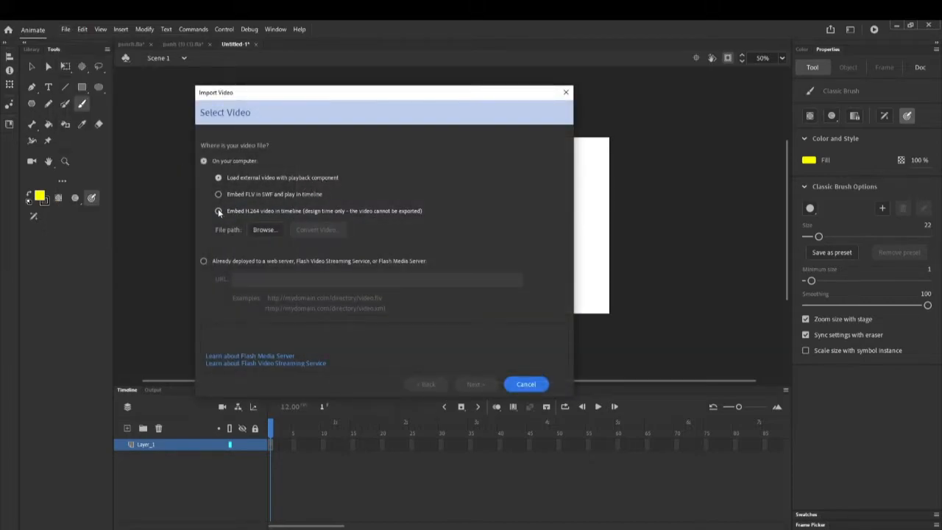
{"action": "left_click", "coordinate": [218, 211]}
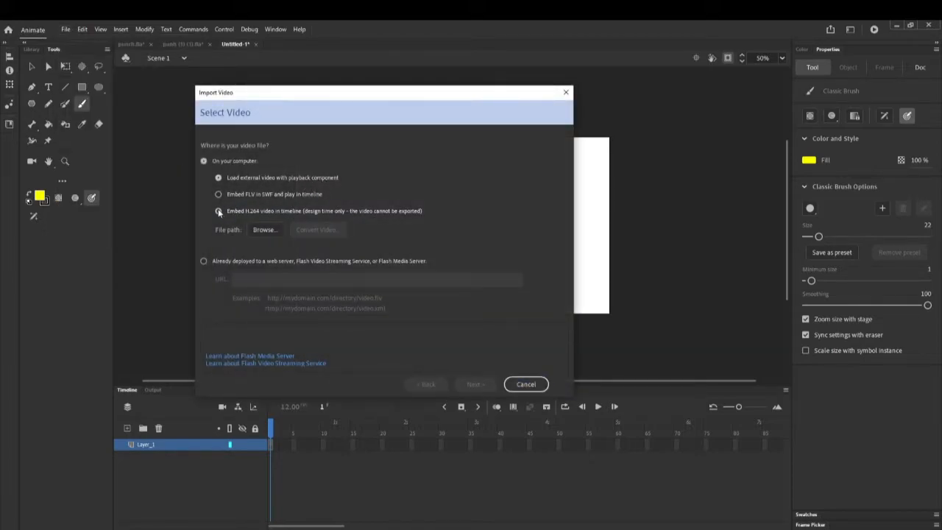
{"action": "left_click", "coordinate": [269, 229]}
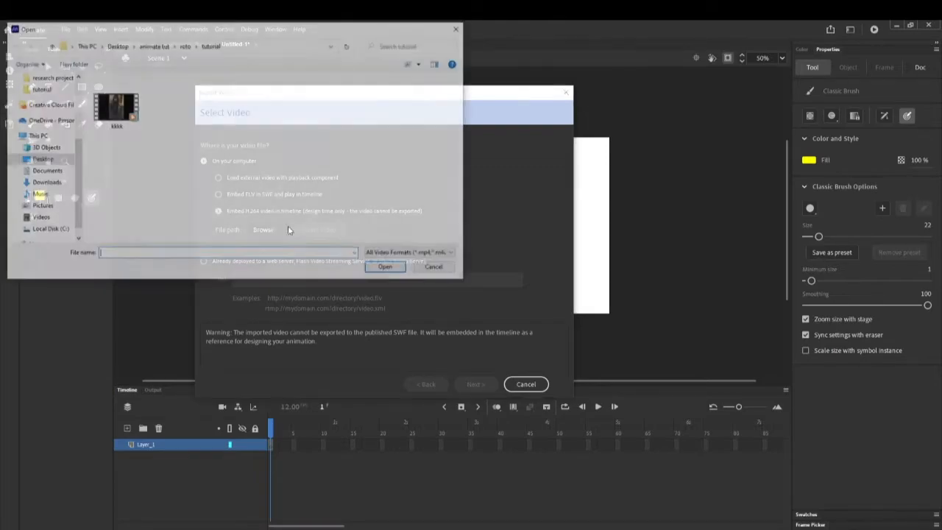
{"action": "left_click", "coordinate": [121, 110]}
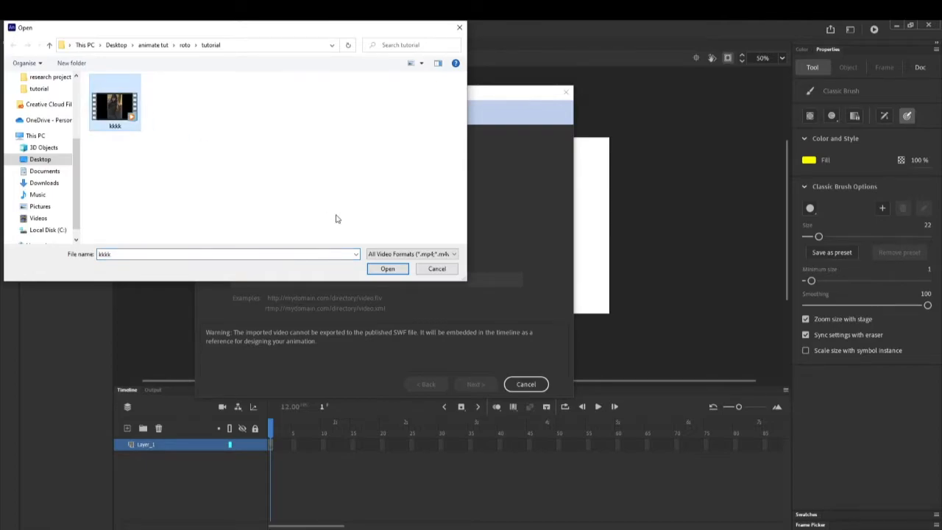
{"action": "left_click", "coordinate": [386, 269]}
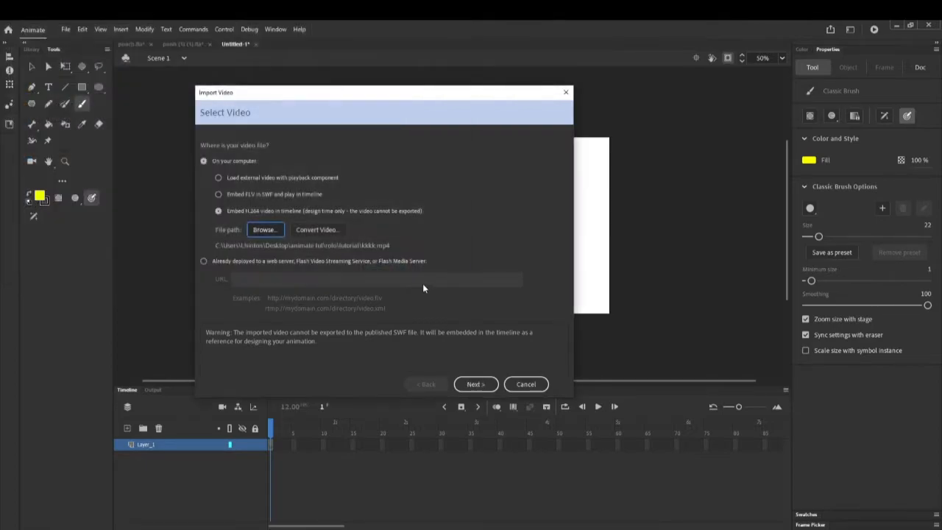
Embed kkkk.mp4 without audio and finish the import
{"action": "left_click", "coordinate": [475, 384]}
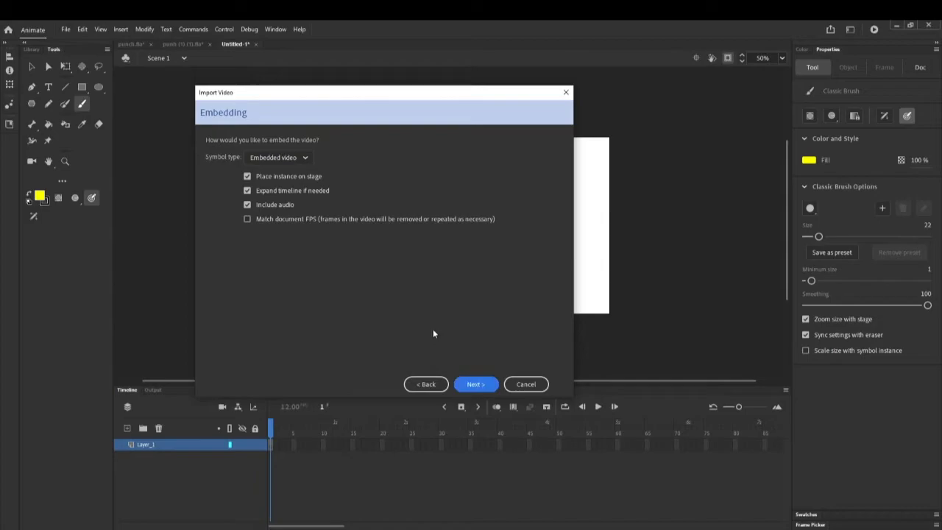
{"action": "left_click", "coordinate": [248, 205]}
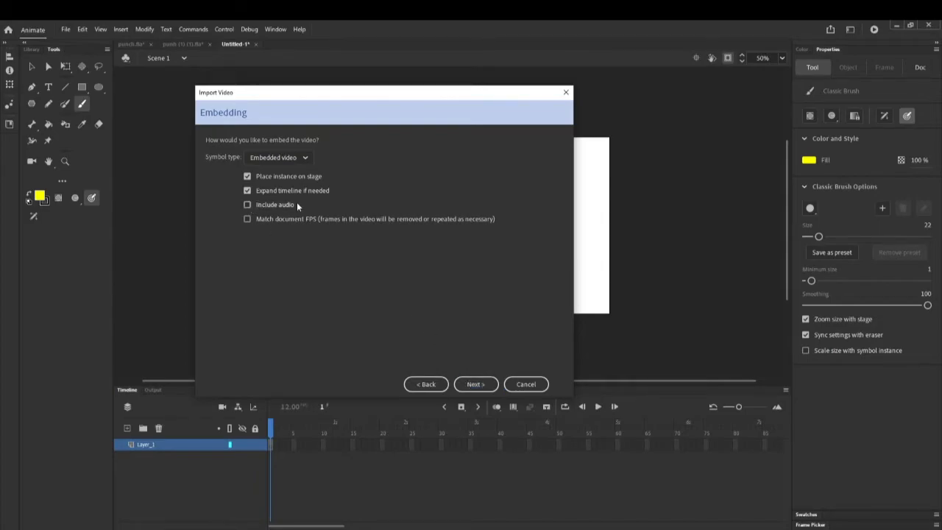
{"action": "left_click", "coordinate": [475, 383]}
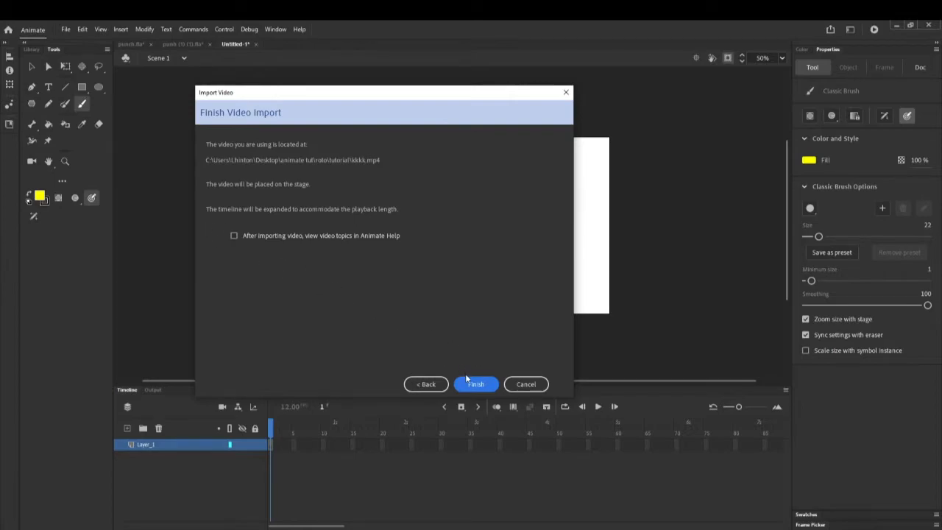
{"action": "left_click", "coordinate": [467, 378]}
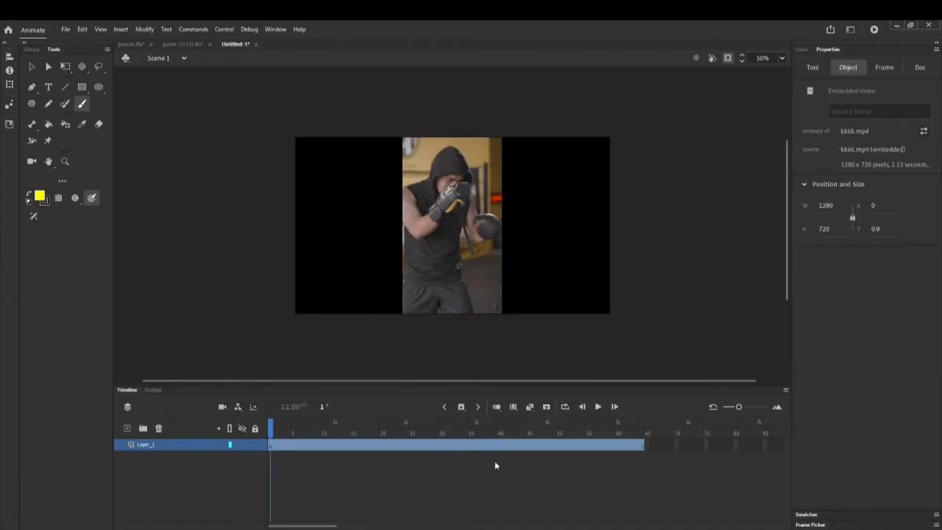
{"action": "left_click", "coordinate": [596, 409]}
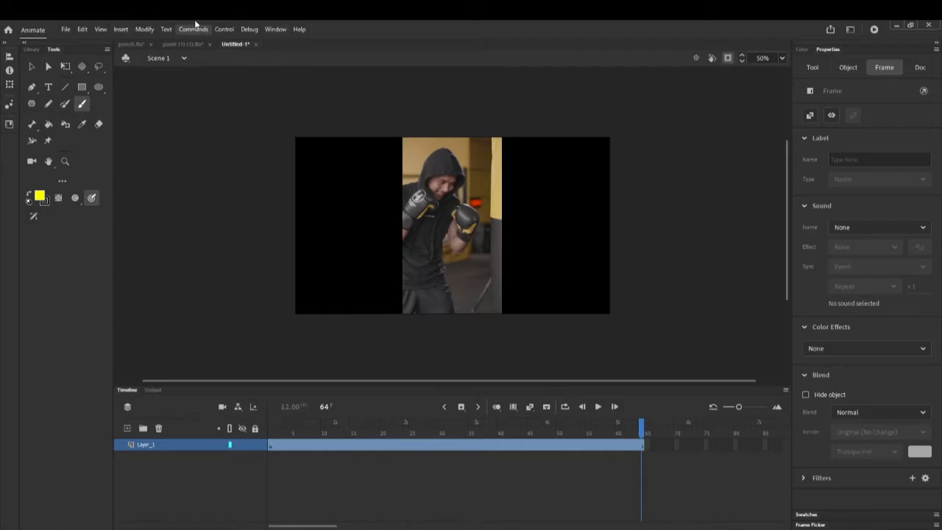
In punh (1) (1).fla, show the ink, green sketch and reference photo layers
{"action": "left_click", "coordinate": [187, 41]}
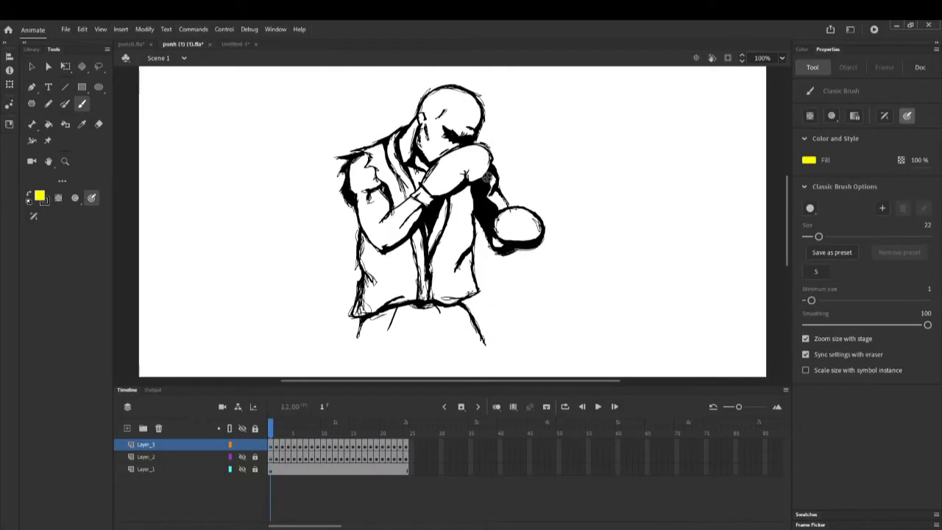
{"action": "left_click", "coordinate": [242, 457]}
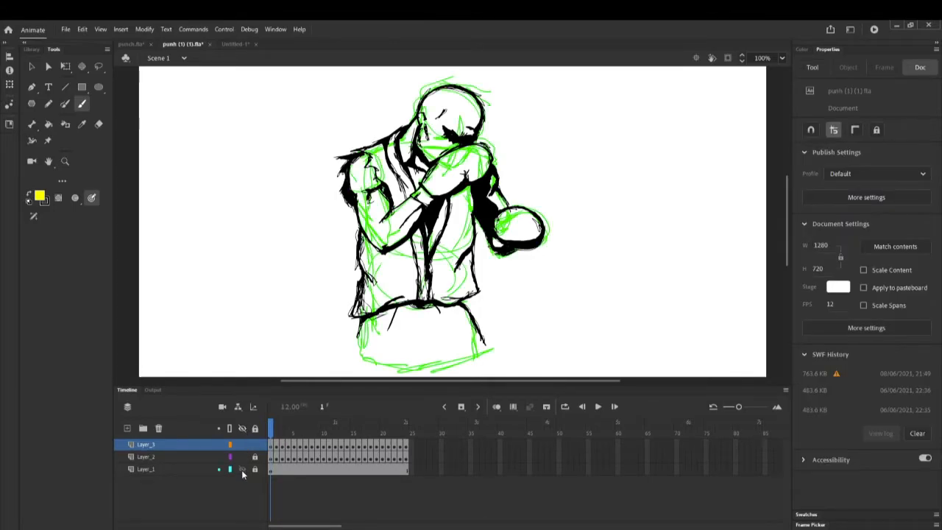
{"action": "left_click", "coordinate": [242, 469]}
{"action": "left_click", "coordinate": [242, 429]}
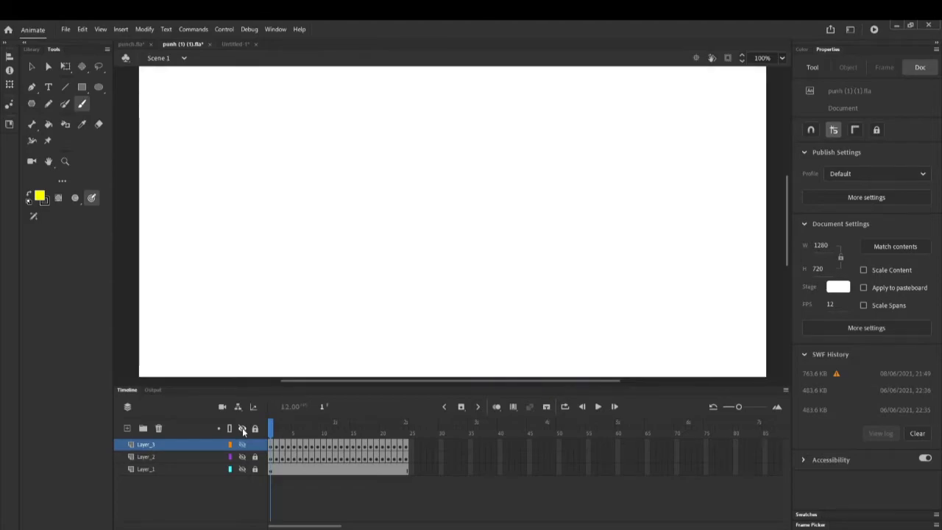
{"action": "left_click", "coordinate": [242, 445]}
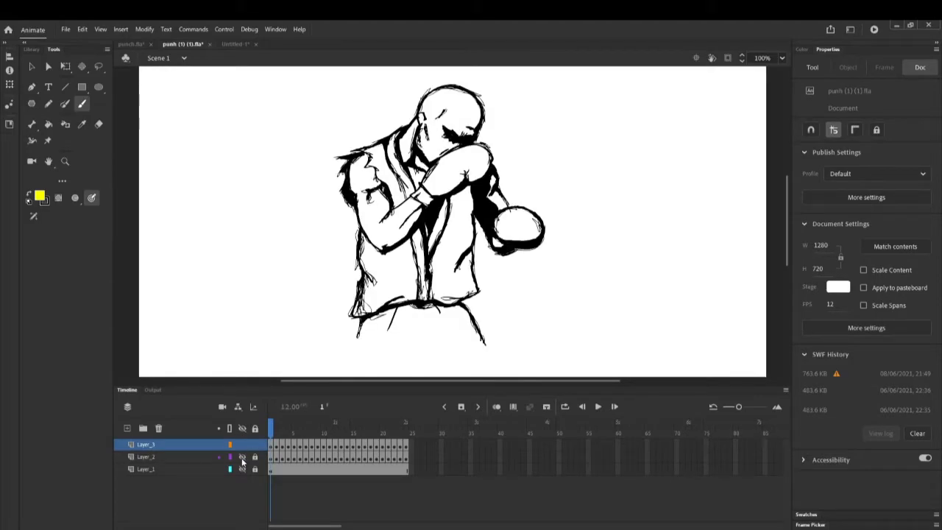
{"action": "left_click", "coordinate": [242, 457]}
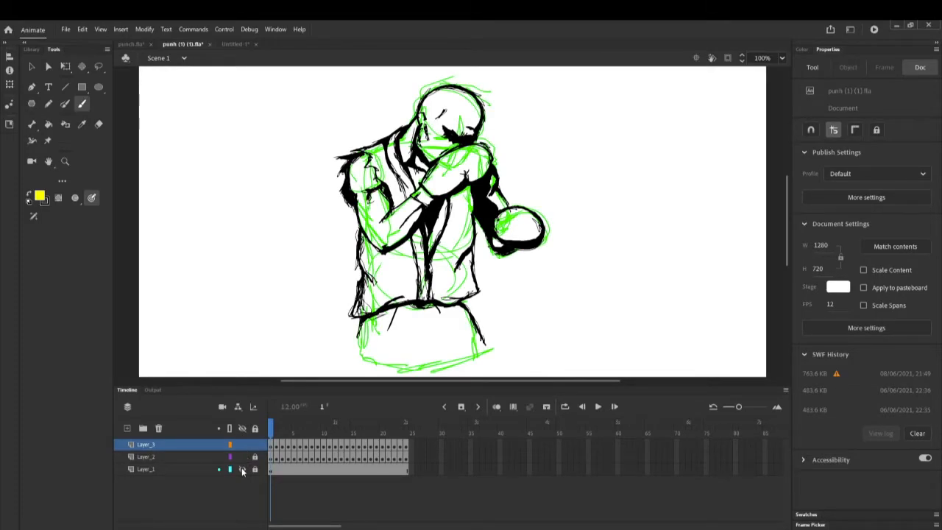
{"action": "left_click", "coordinate": [242, 468]}
Hide the black ink and reference photo layers, keeping the ink layer locked
{"action": "left_click", "coordinate": [241, 445]}
{"action": "left_click", "coordinate": [243, 446]}
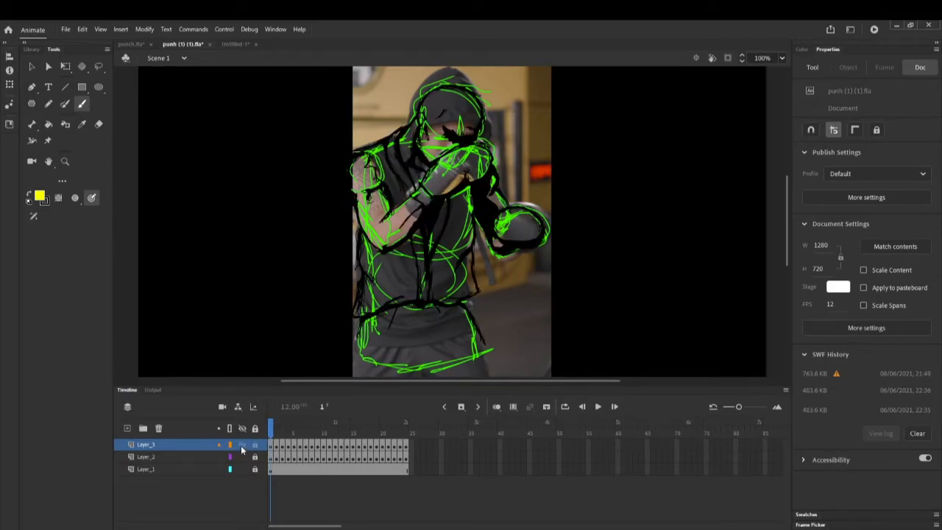
{"action": "left_click", "coordinate": [242, 446]}
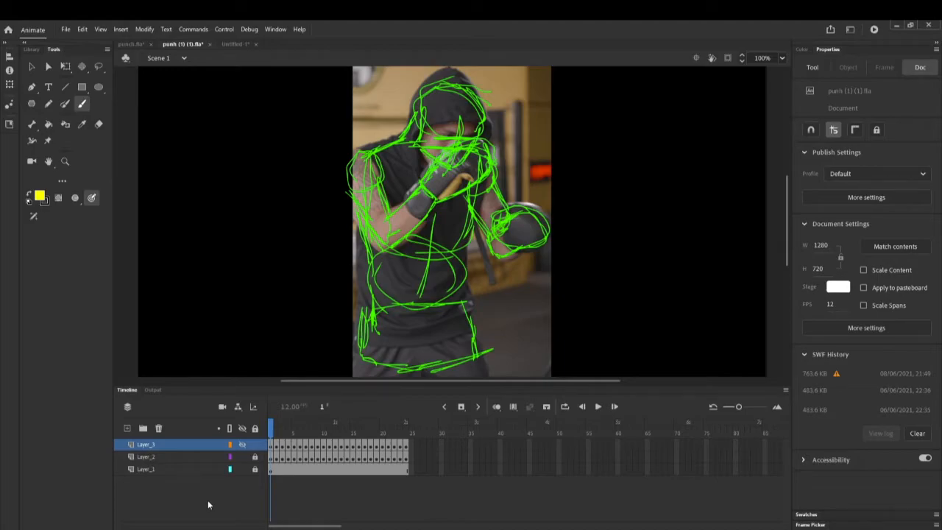
{"action": "left_click", "coordinate": [244, 469]}
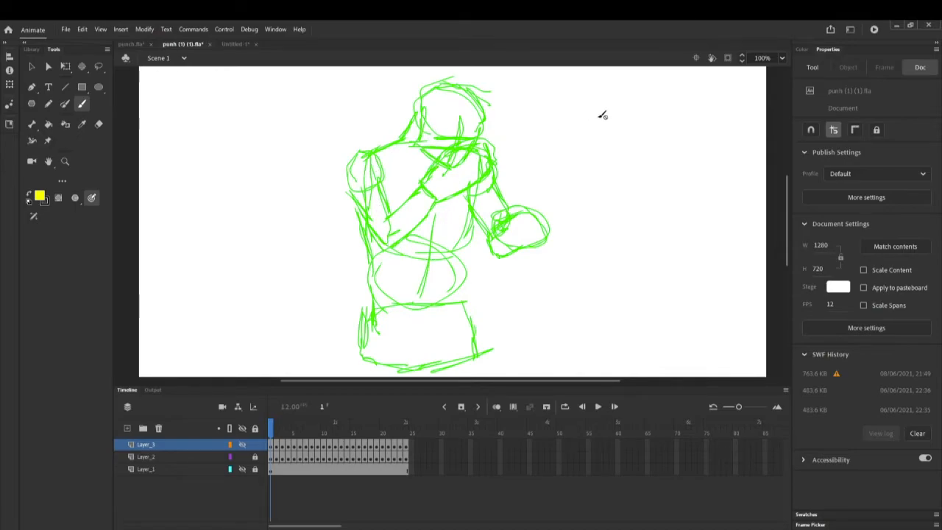
{"action": "left_click", "coordinate": [652, 111]}
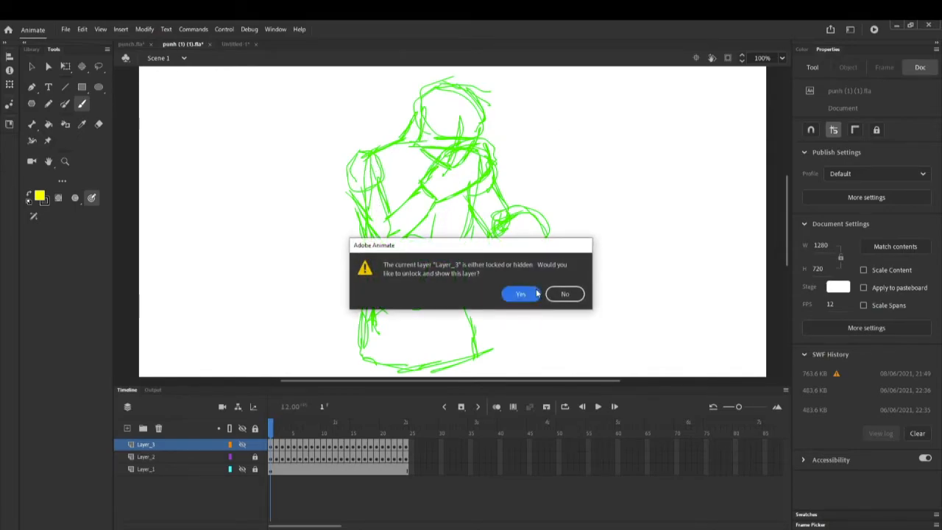
{"action": "left_click", "coordinate": [564, 296]}
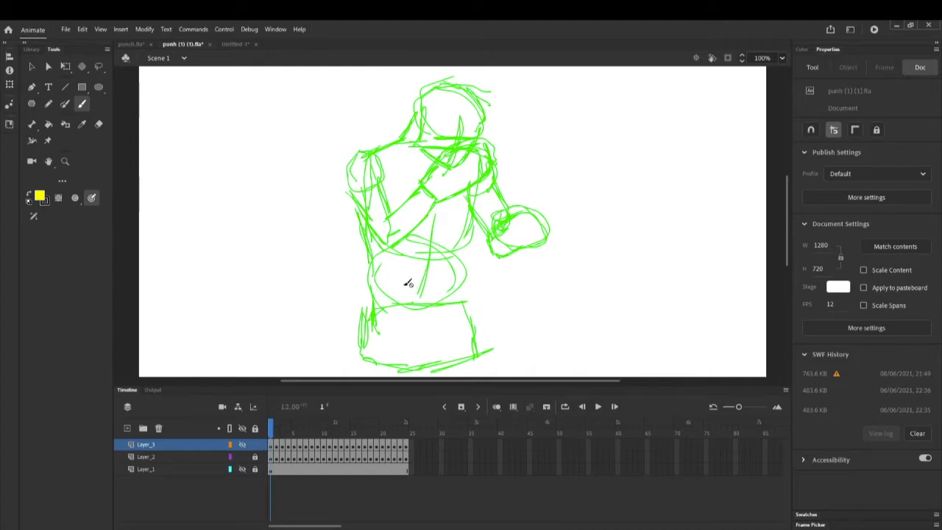
{"action": "key", "text": "period"}
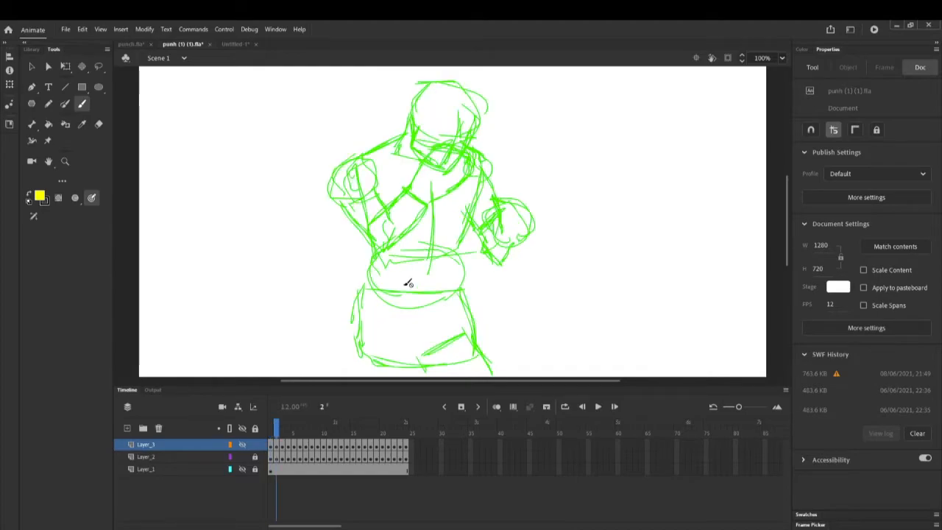
{"action": "key", "text": "period"}
{"action": "key", "text": "period"}
{"action": "key", "text": "period"}
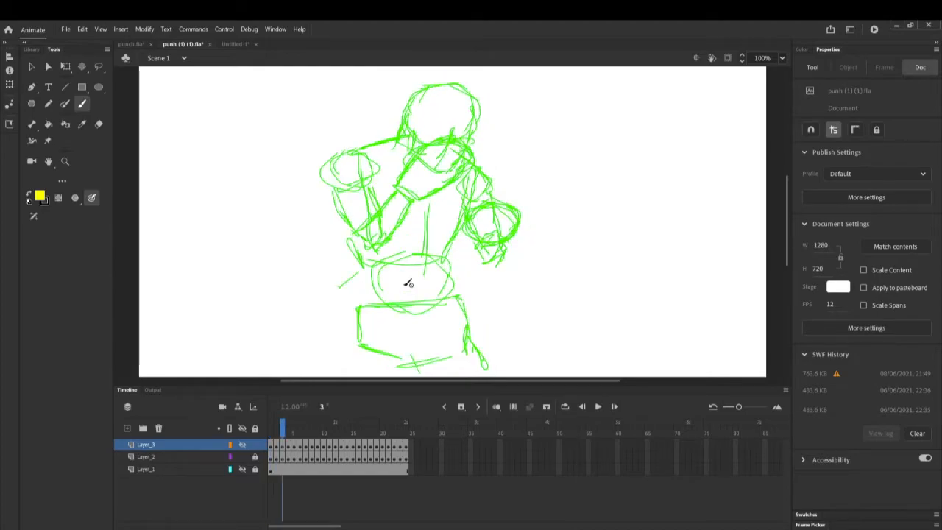
{"action": "key", "text": "period"}
{"action": "key", "text": "period"}
{"action": "key", "text": "period"}
{"action": "key", "text": "period"}
{"action": "key", "text": "period"}
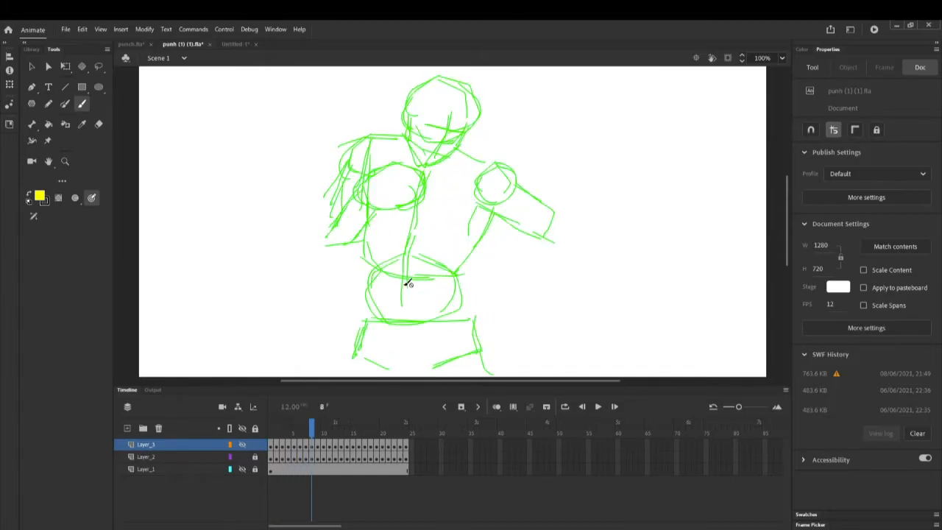
{"action": "key", "text": "period"}
{"action": "key", "text": "period"}
{"action": "key", "text": "period"}
{"action": "key", "text": "period"}
{"action": "key", "text": "period"}
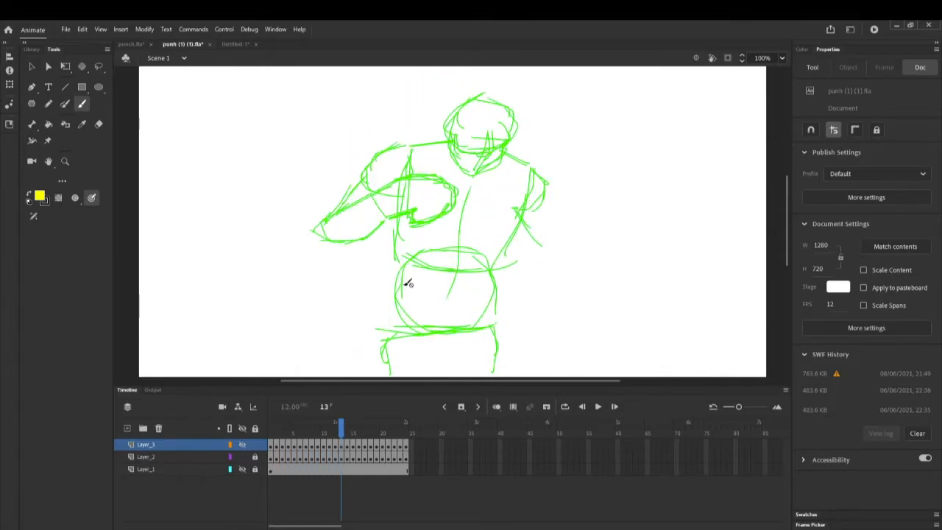
{"action": "key", "text": "period"}
{"action": "key", "text": "period"}
{"action": "key", "text": "period"}
{"action": "key", "text": "period"}
{"action": "key", "text": "period"}
{"action": "key", "text": "period"}
{"action": "key", "text": "period"}
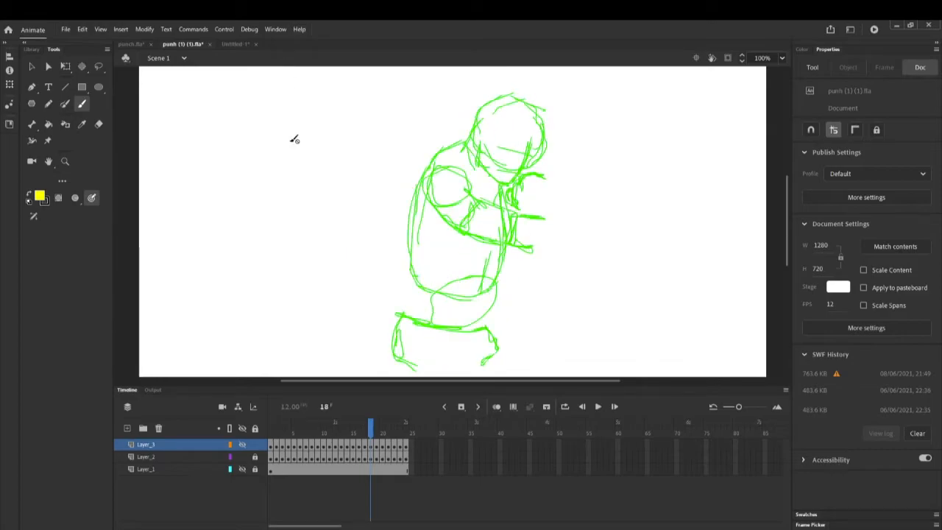
{"action": "left_click", "coordinate": [241, 469]}
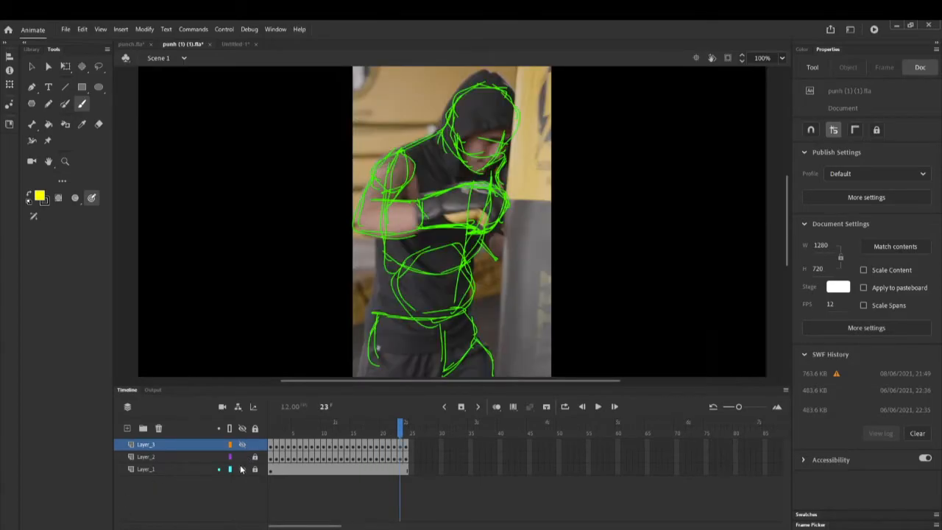
{"action": "key", "text": "period"}
{"action": "key", "text": "comma"}
{"action": "key", "text": "comma"}
{"action": "key", "text": "comma"}
{"action": "key", "text": "comma"}
{"action": "key", "text": "comma"}
{"action": "key", "text": "comma"}
{"action": "key", "text": "comma"}
{"action": "key", "text": "comma"}
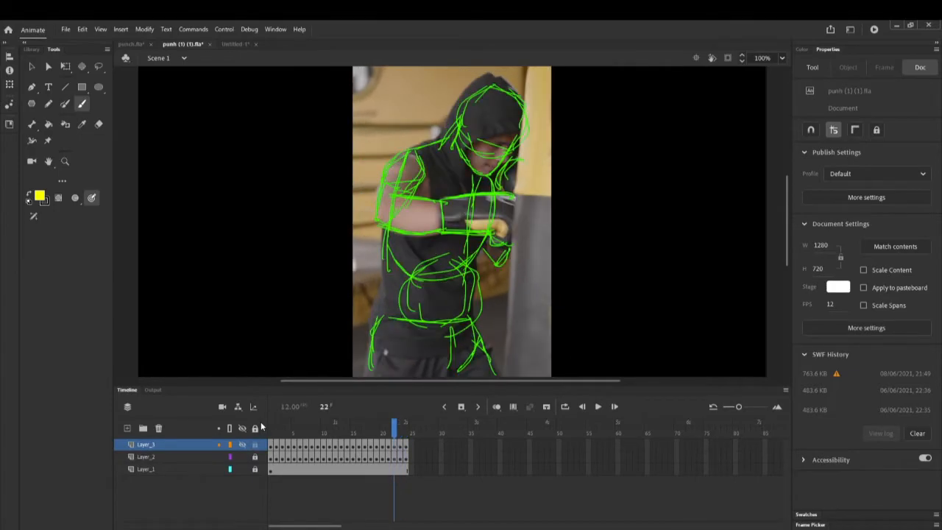
{"action": "key", "text": "comma"}
{"action": "key", "text": "comma"}
{"action": "key", "text": "comma"}
{"action": "key", "text": "comma"}
{"action": "key", "text": "comma"}
{"action": "key", "text": "comma"}
{"action": "key", "text": "comma"}
{"action": "key", "text": "comma"}
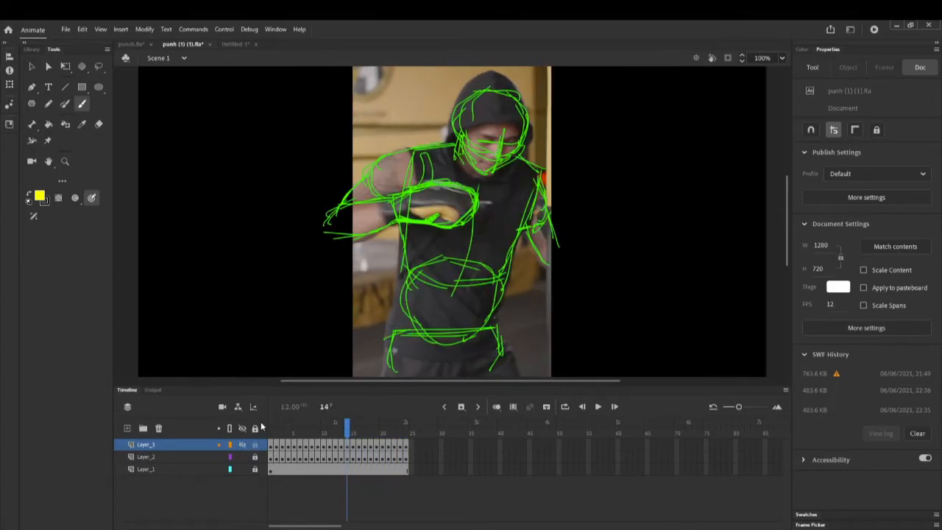
{"action": "key", "text": "comma"}
{"action": "key", "text": "comma"}
{"action": "key", "text": "comma"}
{"action": "key", "text": "comma"}
{"action": "key", "text": "comma"}
{"action": "key", "text": "comma"}
{"action": "key", "text": "comma"}
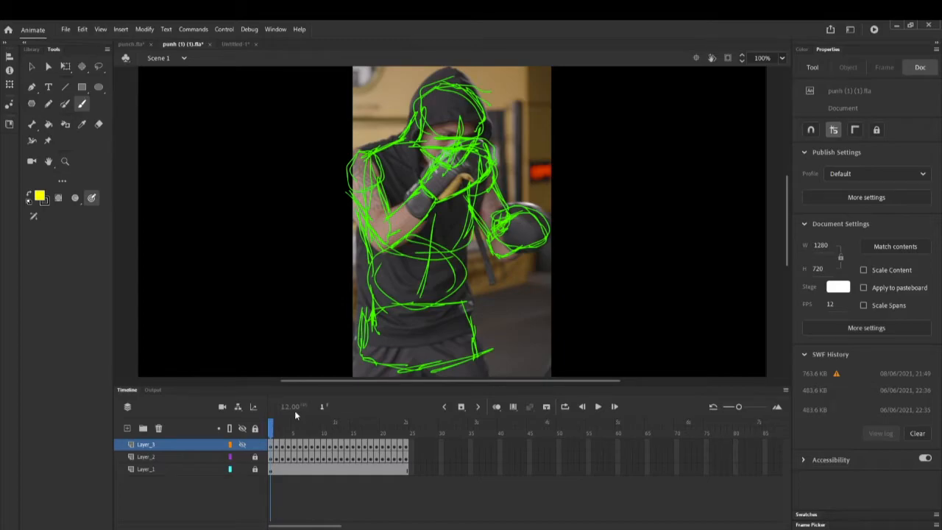
{"action": "key", "text": "Return"}
{"action": "left_click", "coordinate": [241, 469]}
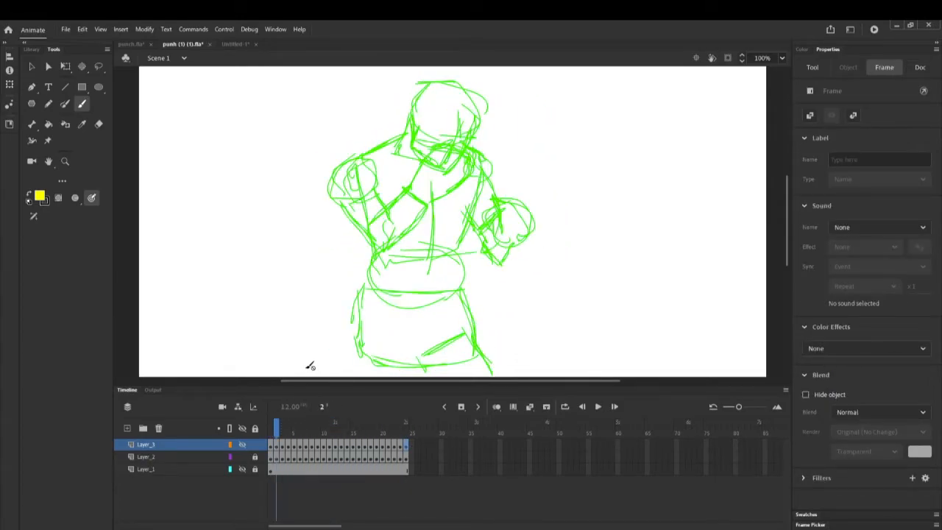
{"action": "key", "text": "comma"}
{"action": "key", "text": "comma"}
{"action": "key", "text": "comma"}
{"action": "key", "text": "comma"}
{"action": "key", "text": "comma"}
{"action": "key", "text": "comma"}
{"action": "key", "text": "comma"}
{"action": "key", "text": "comma"}
{"action": "key", "text": "comma"}
{"action": "key", "text": "comma"}
{"action": "key", "text": "comma"}
{"action": "key", "text": "comma"}
{"action": "key", "text": "comma"}
{"action": "key", "text": "comma"}
{"action": "key", "text": "comma"}
{"action": "key", "text": "comma"}
{"action": "key", "text": "comma"}
{"action": "key", "text": "comma"}
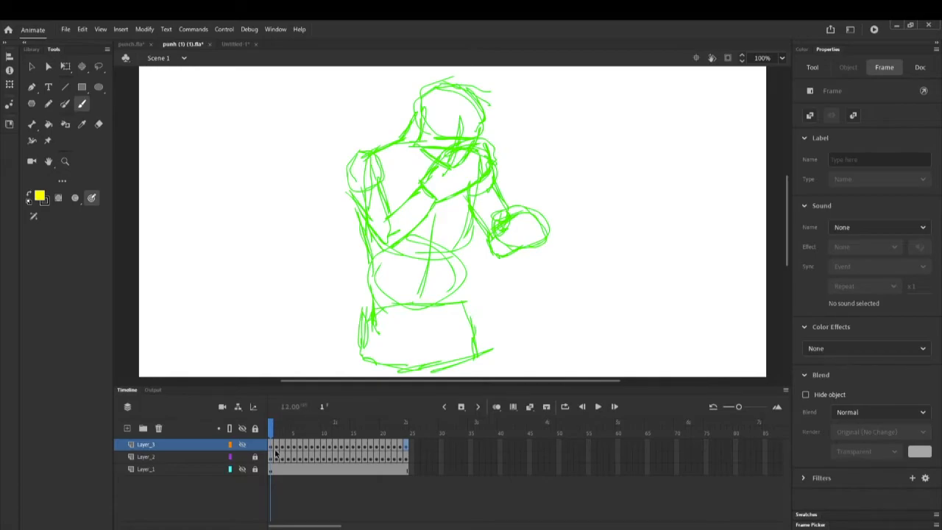
{"action": "left_click", "coordinate": [74, 197]}
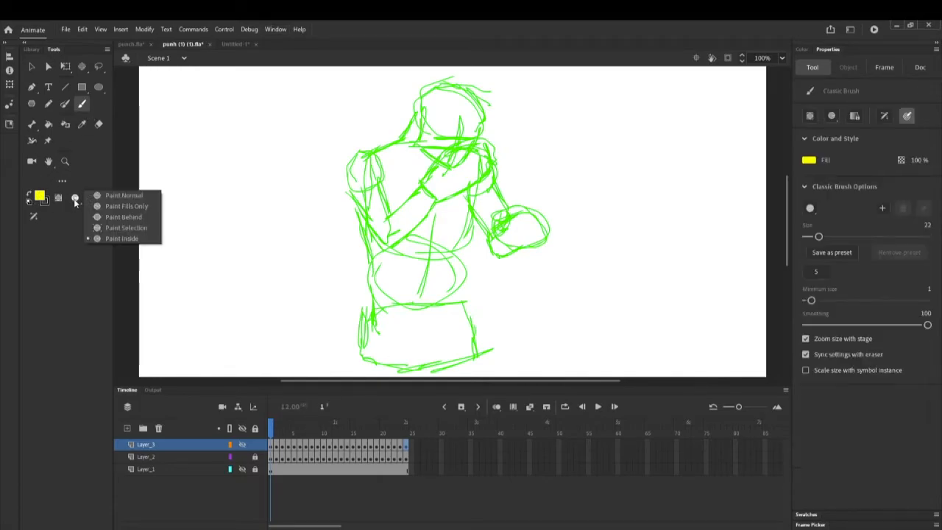
{"action": "left_click", "coordinate": [117, 193]}
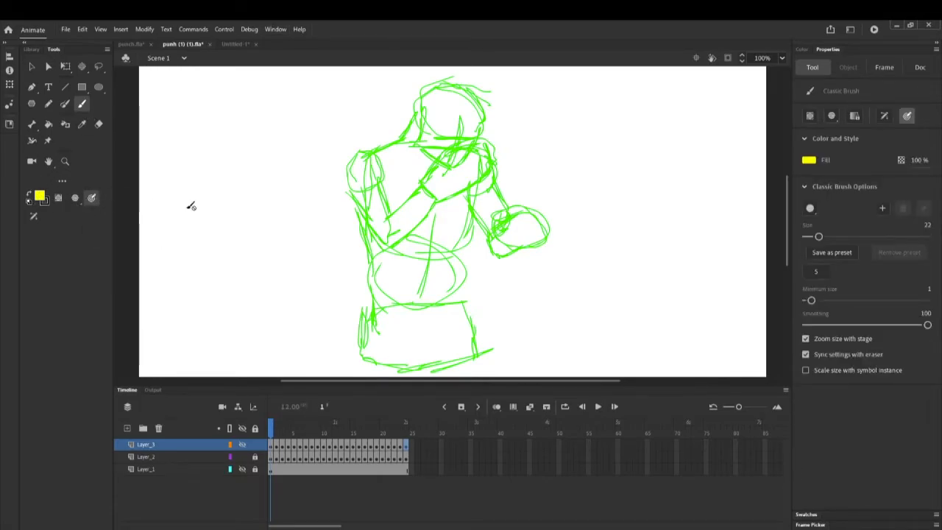
{"action": "left_click", "coordinate": [271, 457]}
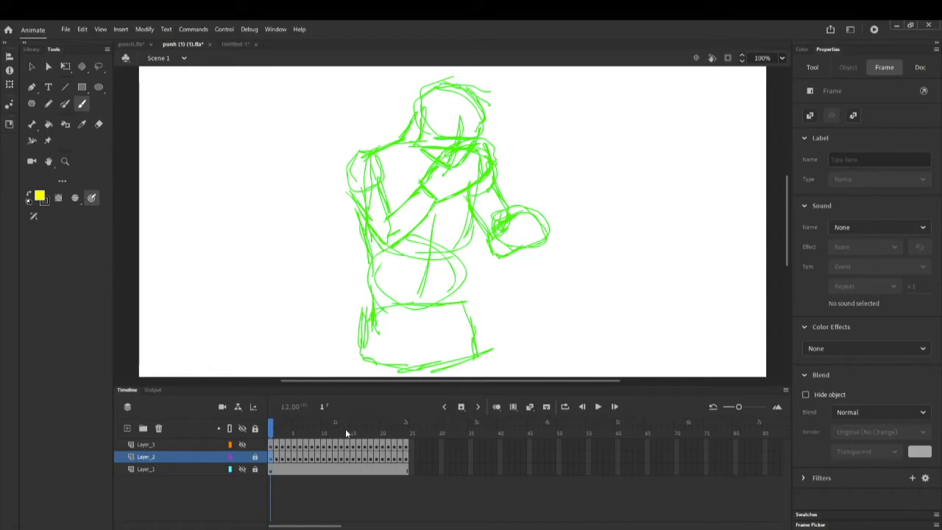
{"action": "left_click", "coordinate": [242, 469]}
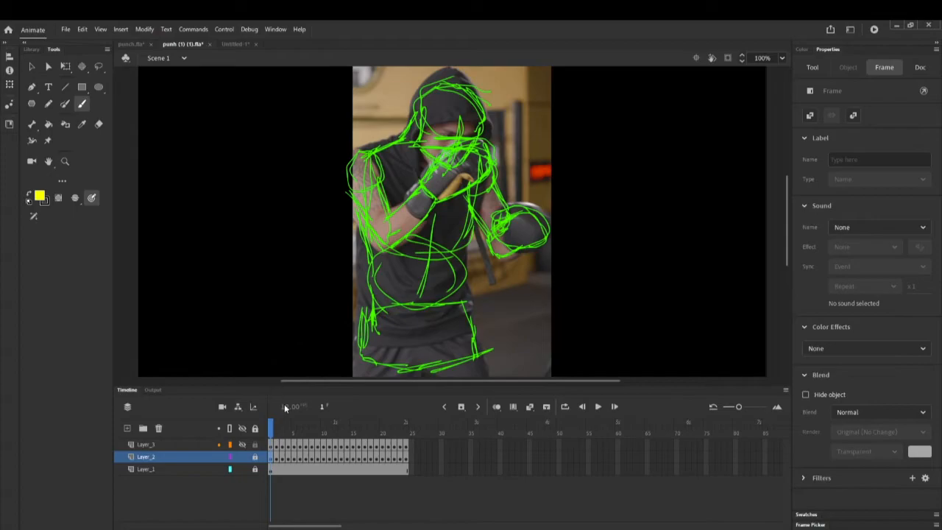
{"action": "left_click", "coordinate": [243, 469]}
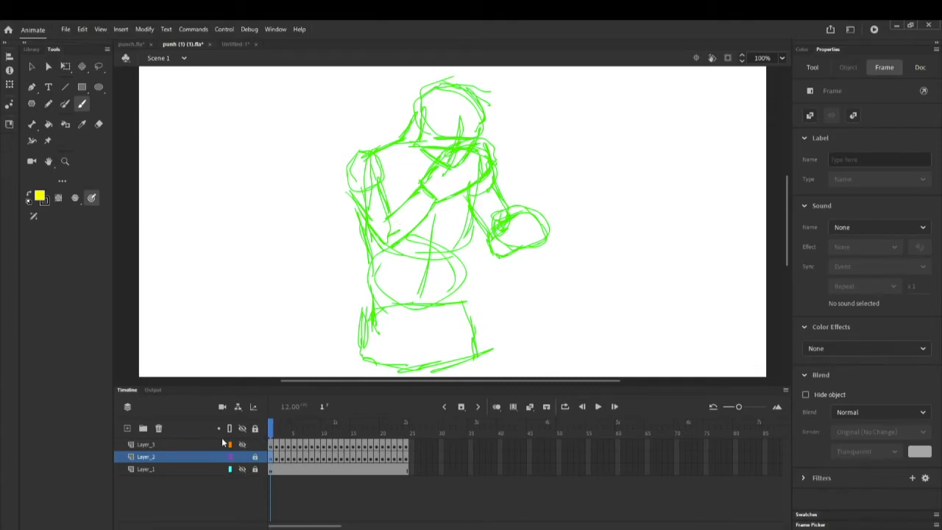
Play the animation with sketch and ink, then hide the green sketch and return to frame 1
{"action": "key", "text": "Return"}
{"action": "left_click", "coordinate": [243, 456]}
{"action": "left_click", "coordinate": [243, 445]}
{"action": "left_click", "coordinate": [243, 456]}
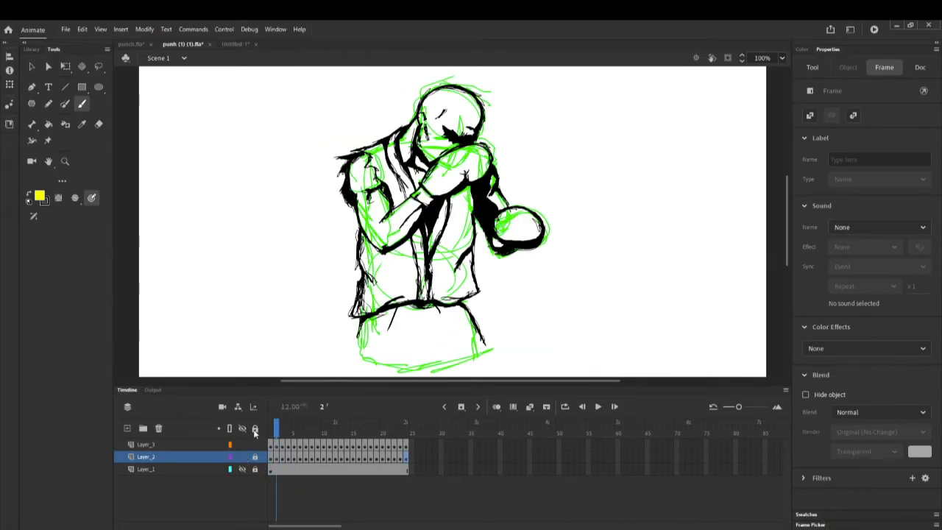
{"action": "key", "text": "Return"}
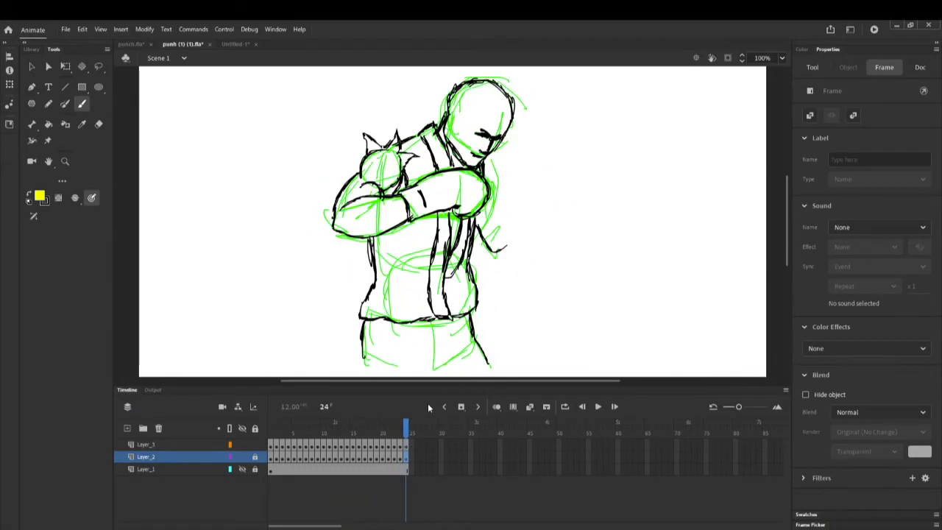
{"action": "left_click", "coordinate": [242, 458]}
{"action": "key", "text": "comma"}
{"action": "key", "text": "comma"}
{"action": "key", "text": "comma"}
{"action": "key", "text": "comma"}
{"action": "key", "text": "comma"}
{"action": "key", "text": "comma"}
{"action": "key", "text": "comma"}
{"action": "key", "text": "comma"}
{"action": "key", "text": "comma"}
{"action": "key", "text": "comma"}
{"action": "key", "text": "comma"}
{"action": "key", "text": "comma"}
{"action": "key", "text": "comma"}
{"action": "key", "text": "comma"}
{"action": "key", "text": "comma"}
{"action": "key", "text": "comma"}
{"action": "key", "text": "comma"}
{"action": "key", "text": "comma"}
{"action": "key", "text": "comma"}
{"action": "key", "text": "comma"}
{"action": "key", "text": "comma"}
{"action": "key", "text": "comma"}
{"action": "key", "text": "comma"}
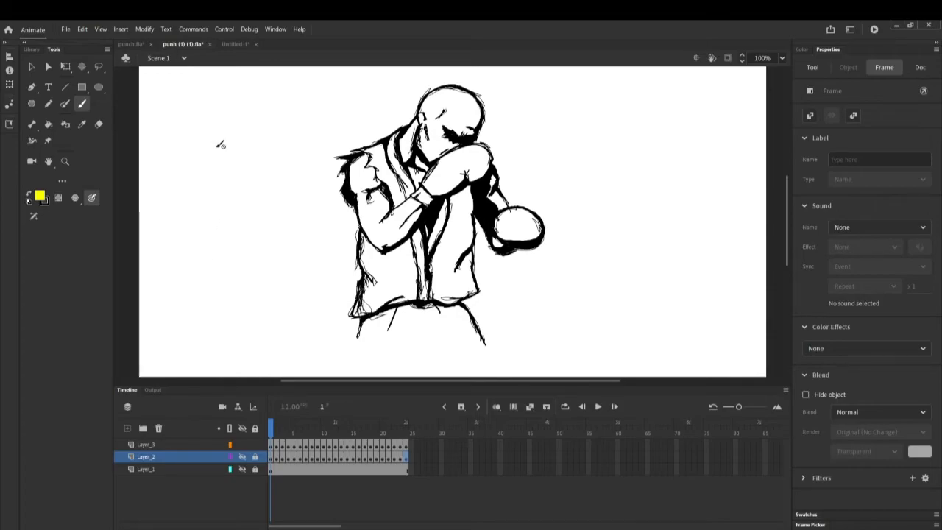
Play the coloured punch.fla animation twice from frame 1, then return to Untitled-1
{"action": "left_click", "coordinate": [134, 44]}
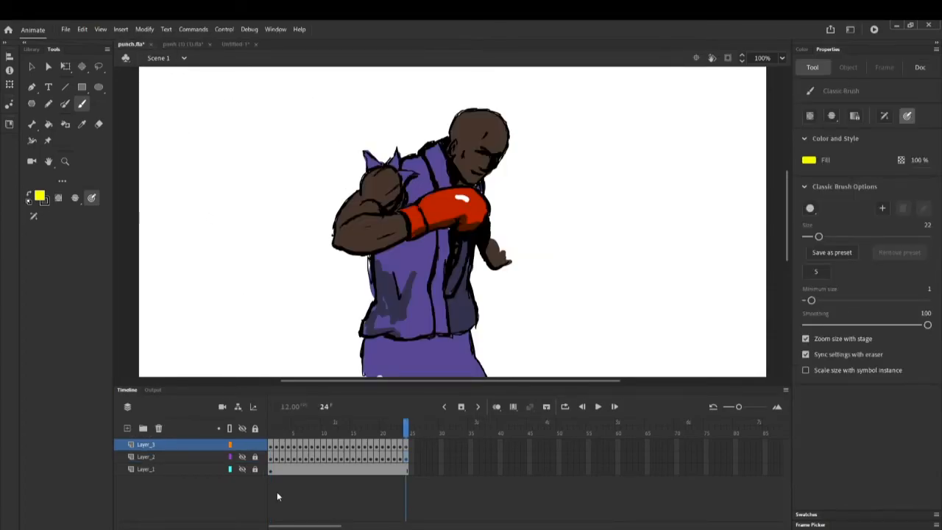
{"action": "key", "text": "comma"}
{"action": "key", "text": "comma"}
{"action": "key", "text": "comma"}
{"action": "key", "text": "comma"}
{"action": "key", "text": "comma"}
{"action": "key", "text": "comma"}
{"action": "key", "text": "comma"}
{"action": "key", "text": "comma"}
{"action": "key", "text": "comma"}
{"action": "key", "text": "comma"}
{"action": "key", "text": "comma"}
{"action": "key", "text": "comma"}
{"action": "key", "text": "comma"}
{"action": "key", "text": "comma"}
{"action": "key", "text": "comma"}
{"action": "key", "text": "comma"}
{"action": "key", "text": "comma"}
{"action": "key", "text": "comma"}
{"action": "key", "text": "comma"}
{"action": "key", "text": "comma"}
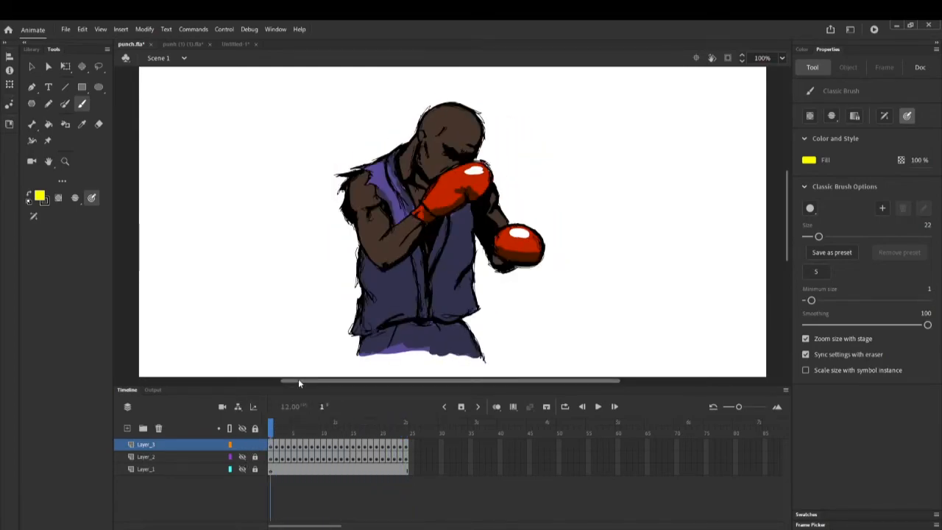
{"action": "key", "text": "Return"}
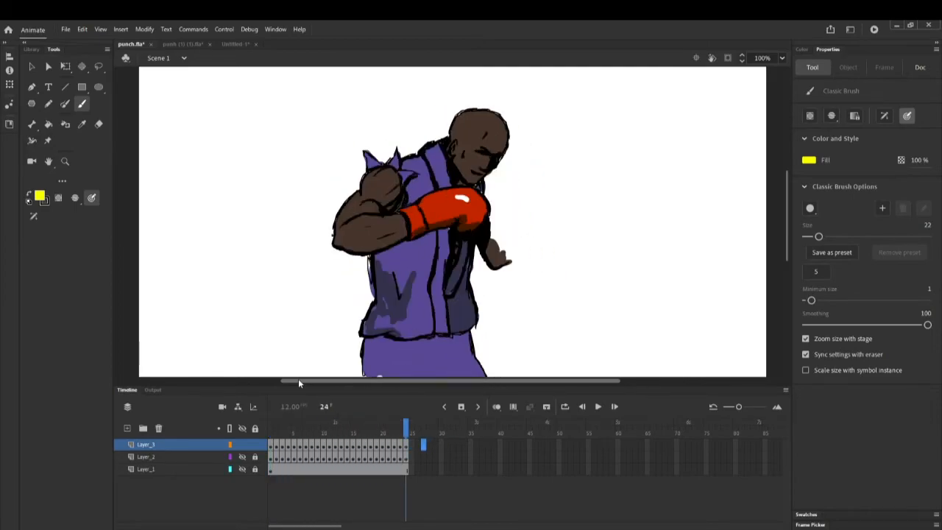
{"action": "key", "text": "comma"}
{"action": "key", "text": "comma"}
{"action": "key", "text": "comma"}
{"action": "key", "text": "comma"}
{"action": "key", "text": "comma"}
{"action": "key", "text": "comma"}
{"action": "key", "text": "comma"}
{"action": "key", "text": "comma"}
{"action": "key", "text": "comma"}
{"action": "key", "text": "comma"}
{"action": "key", "text": "comma"}
{"action": "key", "text": "comma"}
{"action": "key", "text": "comma"}
{"action": "key", "text": "comma"}
{"action": "key", "text": "comma"}
{"action": "key", "text": "comma"}
{"action": "key", "text": "comma"}
{"action": "key", "text": "comma"}
{"action": "key", "text": "comma"}
{"action": "key", "text": "comma"}
{"action": "key", "text": "Return"}
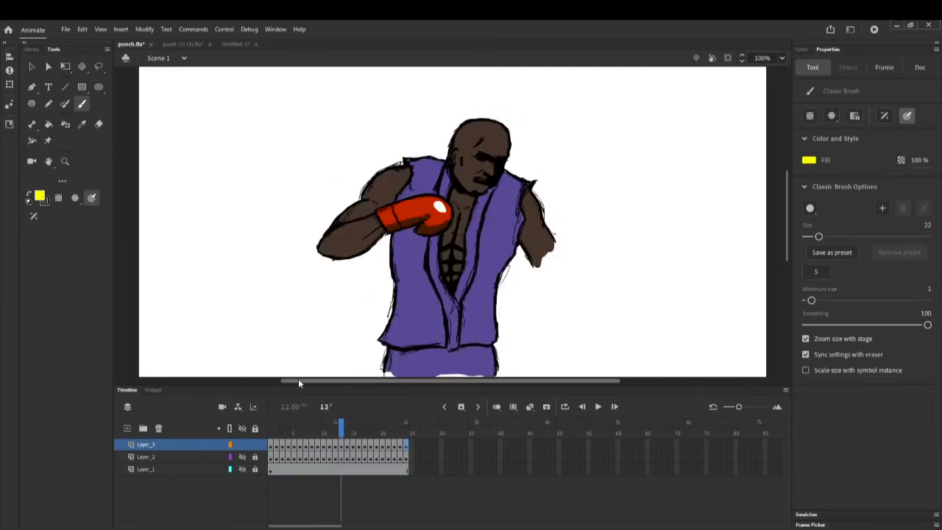
{"action": "key", "text": "comma"}
{"action": "key", "text": "comma"}
{"action": "key", "text": "comma"}
{"action": "key", "text": "comma"}
{"action": "key", "text": "comma"}
{"action": "key", "text": "comma"}
{"action": "key", "text": "comma"}
{"action": "key", "text": "comma"}
{"action": "key", "text": "comma"}
{"action": "key", "text": "comma"}
{"action": "key", "text": "comma"}
{"action": "key", "text": "comma"}
{"action": "key", "text": "comma"}
{"action": "key", "text": "comma"}
{"action": "key", "text": "comma"}
{"action": "key", "text": "comma"}
{"action": "key", "text": "comma"}
{"action": "key", "text": "comma"}
{"action": "key", "text": "comma"}
{"action": "key", "text": "comma"}
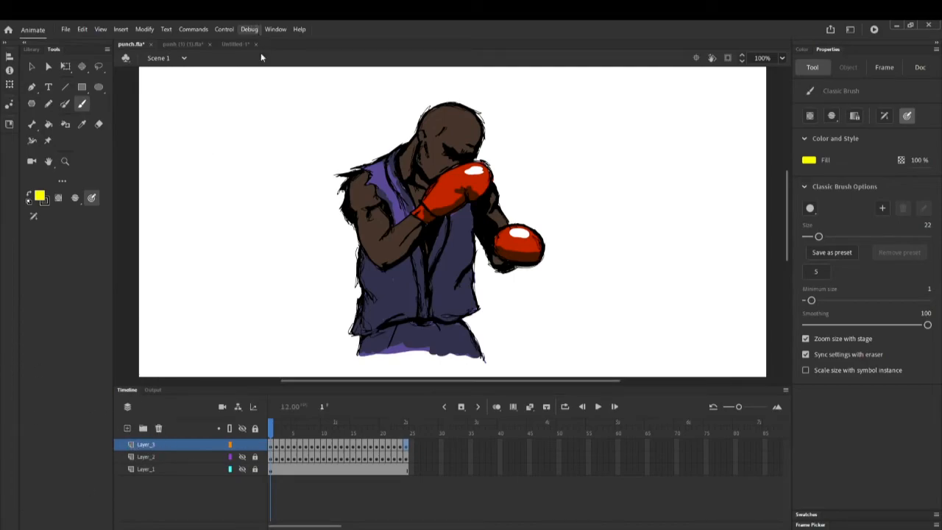
{"action": "left_click", "coordinate": [235, 45]}
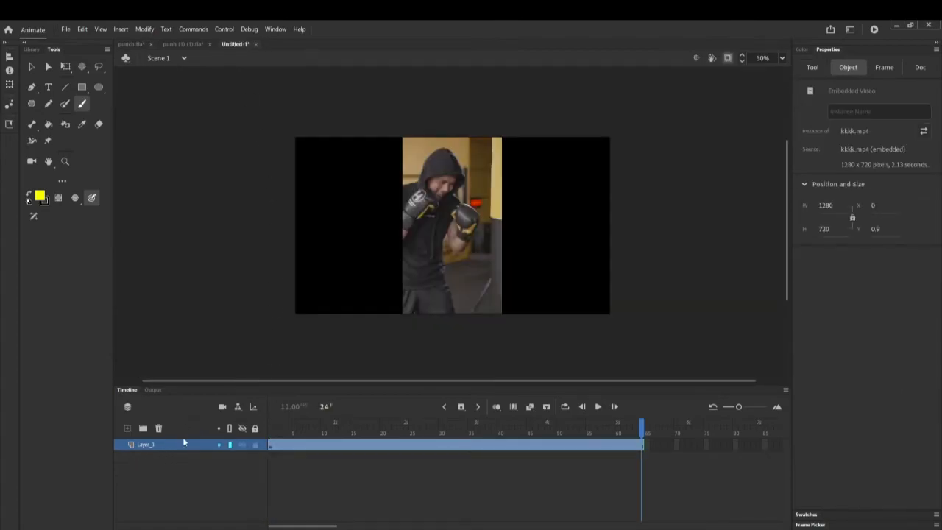
Add Layer_2 above the video and select its first frame
{"action": "left_click", "coordinate": [127, 429]}
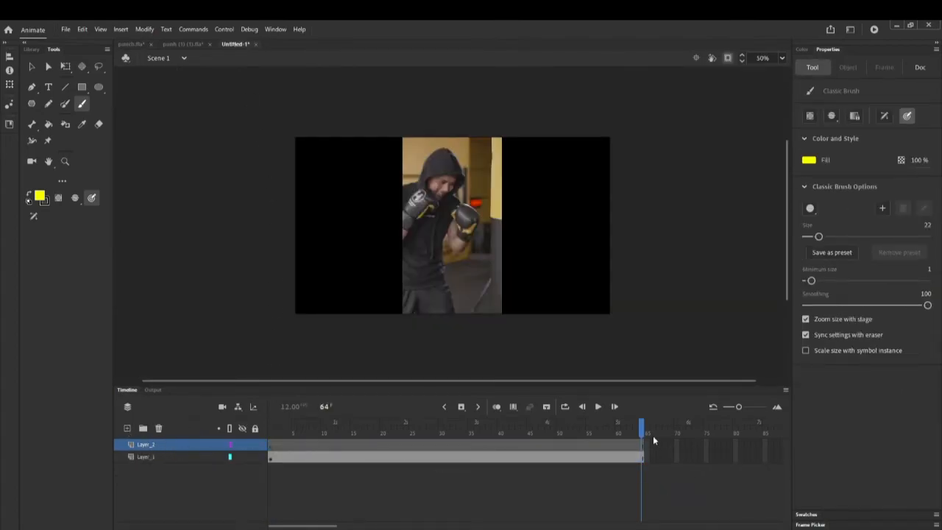
{"action": "left_click_drag", "start_coordinate": [641, 428], "coordinate": [270, 429]}
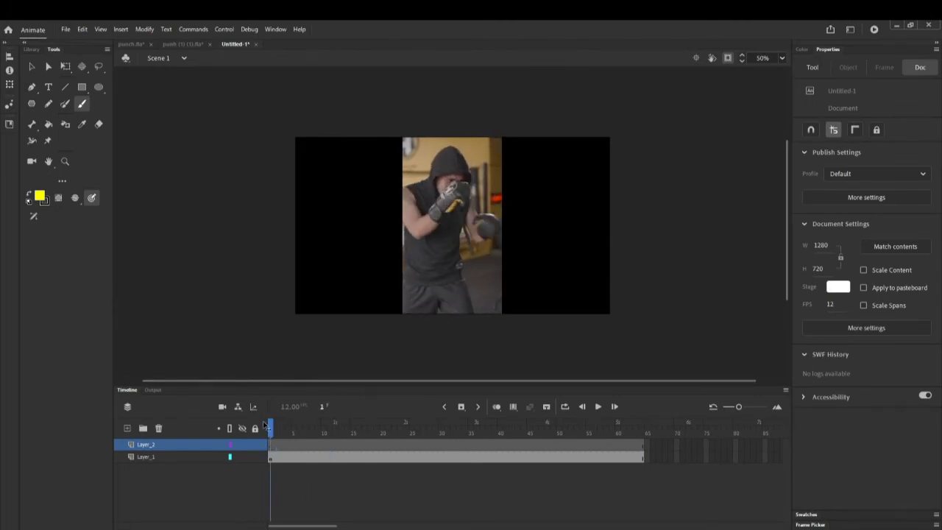
{"action": "left_click", "coordinate": [272, 443]}
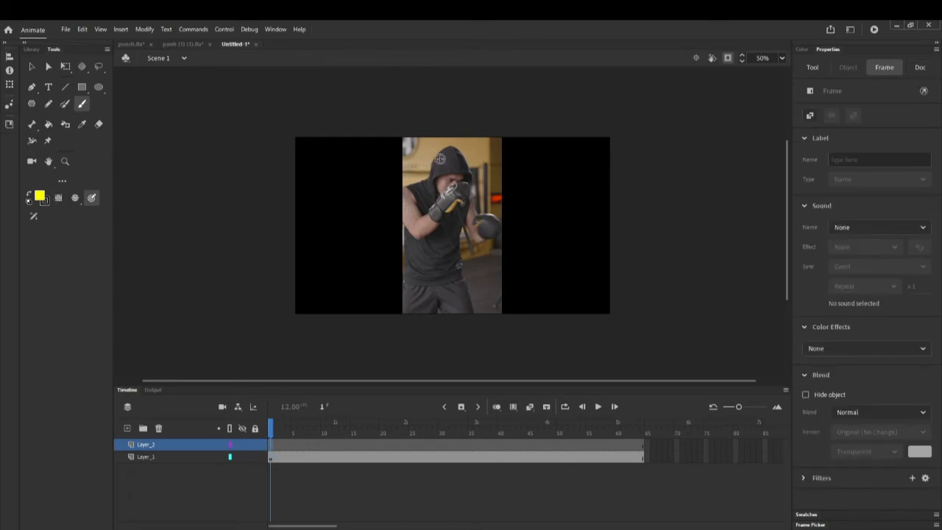
Undo a trial yellow stroke around the hood and reduce the brush size to 3
{"action": "mouse_move", "coordinate": [455, 152]}
{"action": "left_mouse_down"}
{"action": "mouse_move", "coordinate": [433, 173]}
{"action": "mouse_move", "coordinate": [445, 190]}
{"action": "mouse_move", "coordinate": [463, 185]}
{"action": "mouse_move", "coordinate": [451, 152]}
{"action": "left_mouse_up"}
{"action": "left_click", "coordinate": [82, 30]}
{"action": "left_click", "coordinate": [92, 41]}
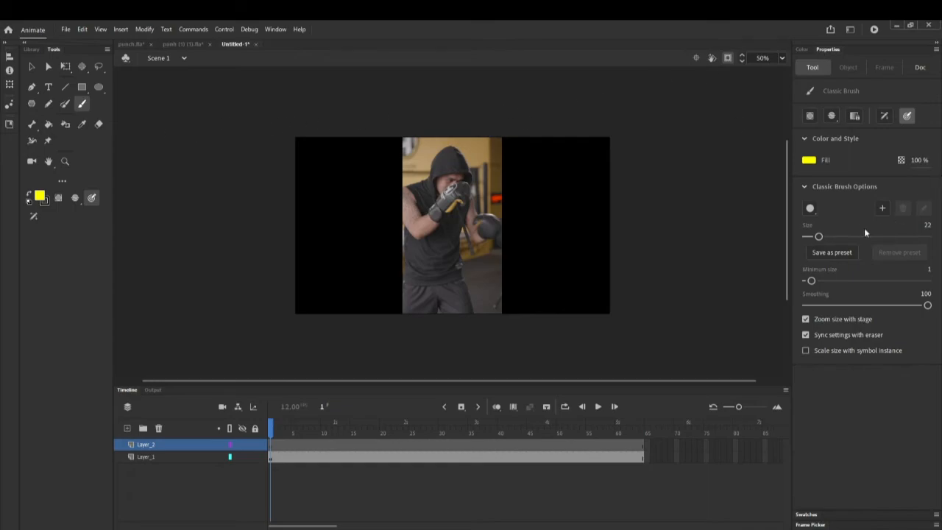
{"action": "left_click_drag", "start_coordinate": [820, 236], "coordinate": [808, 236]}
Zoom in, trace a thin yellow line around the boxer's hood on frame 1, and advance to frame 2
{"action": "scroll", "coordinate": [477, 166], "scroll_direction": "up", "scroll_amount": 3}
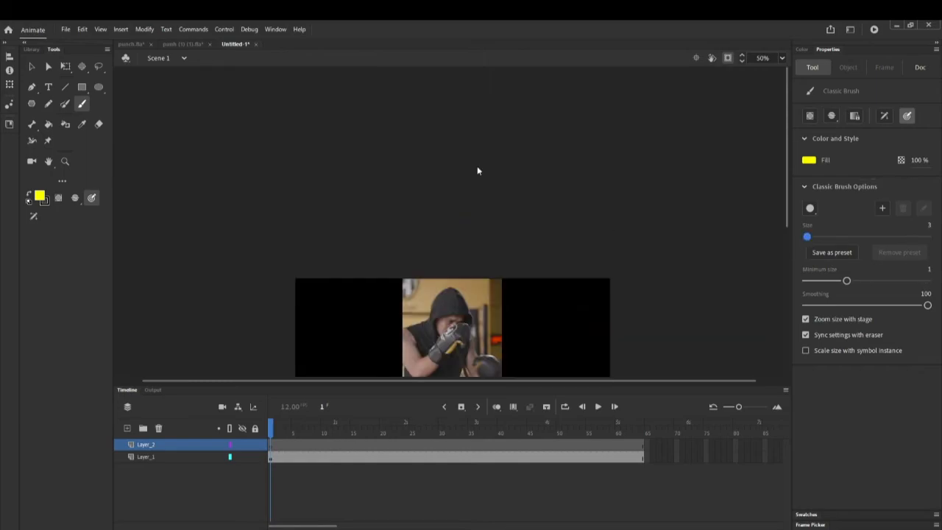
{"action": "scroll", "coordinate": [478, 171], "scroll_direction": "down", "scroll_amount": 4}
{"action": "scroll", "coordinate": [484, 162], "scroll_direction": "up", "scroll_amount": 1, "text": "ctrl"}
{"action": "scroll", "coordinate": [484, 161], "scroll_direction": "up", "scroll_amount": 1, "text": "ctrl"}
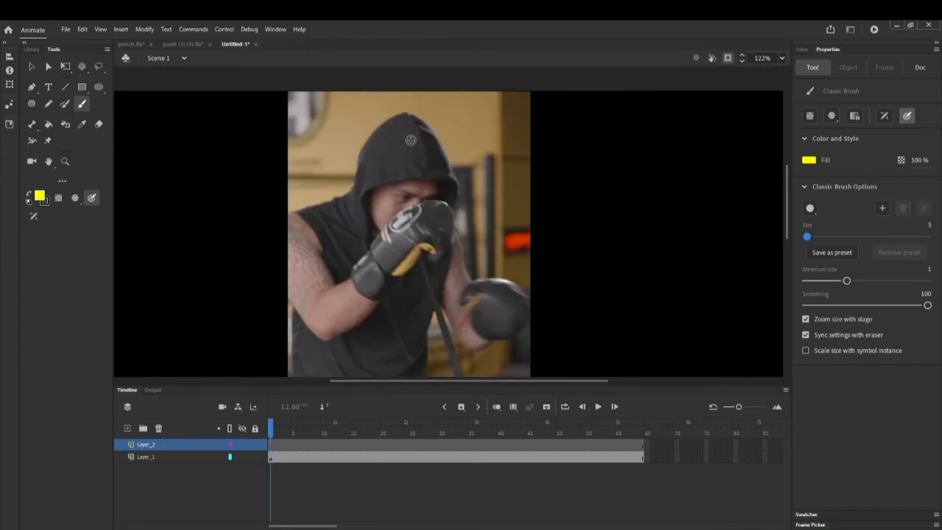
{"action": "mouse_move", "coordinate": [403, 122]}
{"action": "left_mouse_down"}
{"action": "mouse_move", "coordinate": [371, 163]}
{"action": "mouse_move", "coordinate": [374, 194]}
{"action": "mouse_move", "coordinate": [417, 219]}
{"action": "mouse_move", "coordinate": [433, 189]}
{"action": "mouse_move", "coordinate": [403, 125]}
{"action": "mouse_move", "coordinate": [426, 167]}
{"action": "mouse_move", "coordinate": [418, 239]}
{"action": "mouse_move", "coordinate": [374, 209]}
{"action": "mouse_move", "coordinate": [368, 175]}
{"action": "left_mouse_up"}
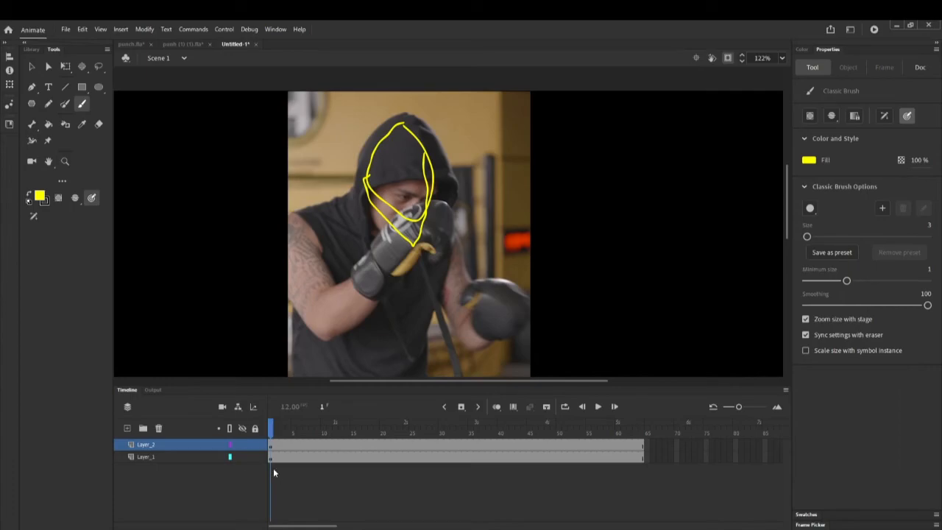
{"action": "left_click", "coordinate": [273, 446]}
{"action": "key", "text": "period"}
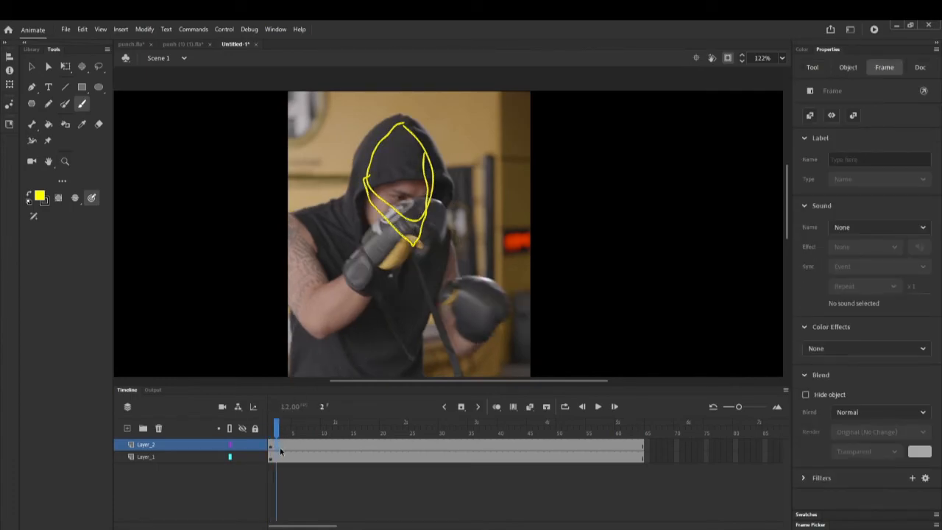
Add a blank keyframe at frame 2 of Layer_2 and sketch a yellow hood outline toward the glove
{"action": "right_click", "coordinate": [277, 443]}
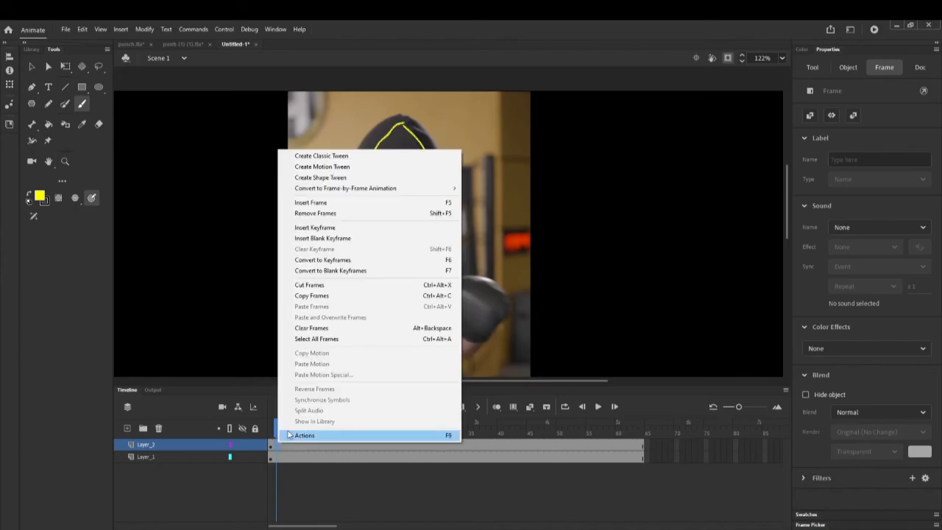
{"action": "left_click", "coordinate": [352, 239]}
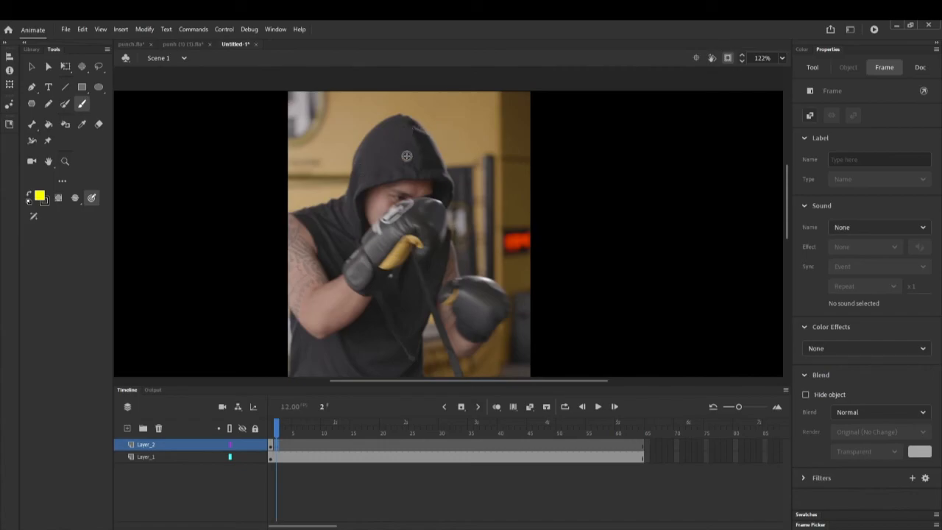
{"action": "mouse_move", "coordinate": [409, 133]}
{"action": "left_mouse_down"}
{"action": "mouse_move", "coordinate": [352, 179]}
{"action": "mouse_move", "coordinate": [381, 217]}
{"action": "mouse_move", "coordinate": [419, 210]}
{"action": "mouse_move", "coordinate": [427, 181]}
{"action": "mouse_move", "coordinate": [403, 134]}
{"action": "left_mouse_up"}
{"action": "mouse_move", "coordinate": [405, 136]}
{"action": "left_mouse_down"}
{"action": "mouse_move", "coordinate": [416, 213]}
{"action": "mouse_move", "coordinate": [400, 238]}
{"action": "mouse_move", "coordinate": [377, 227]}
{"action": "mouse_move", "coordinate": [350, 184]}
{"action": "left_mouse_up"}
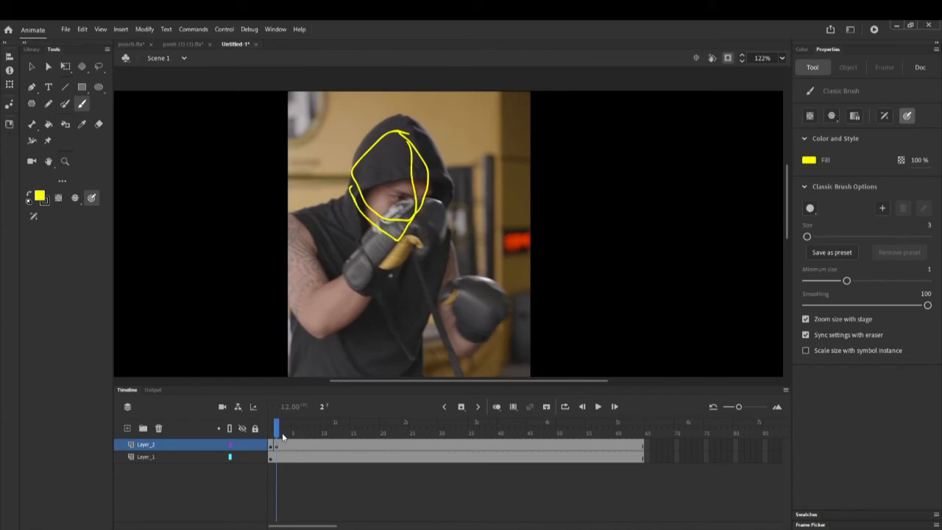